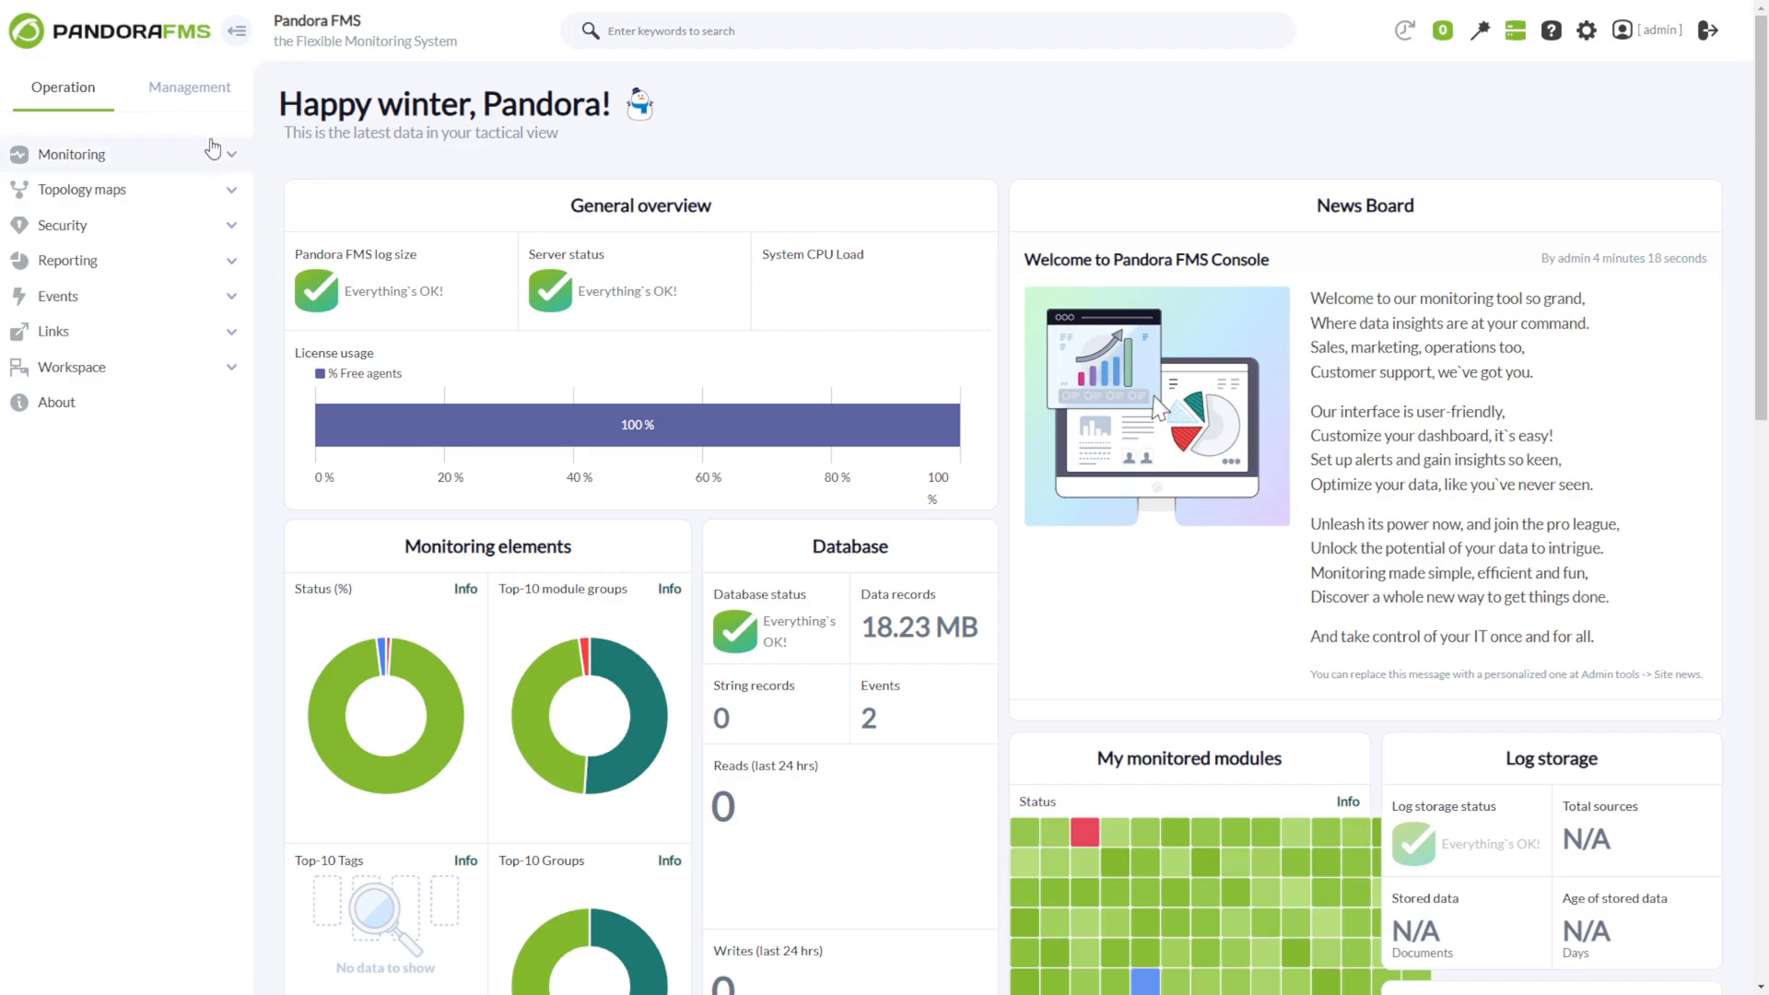
Register a new credential store key named Azure, with group All and product Azure.
{"action": "left_click", "coordinate": [175, 86]}
{"action": "left_click", "coordinate": [133, 267]}
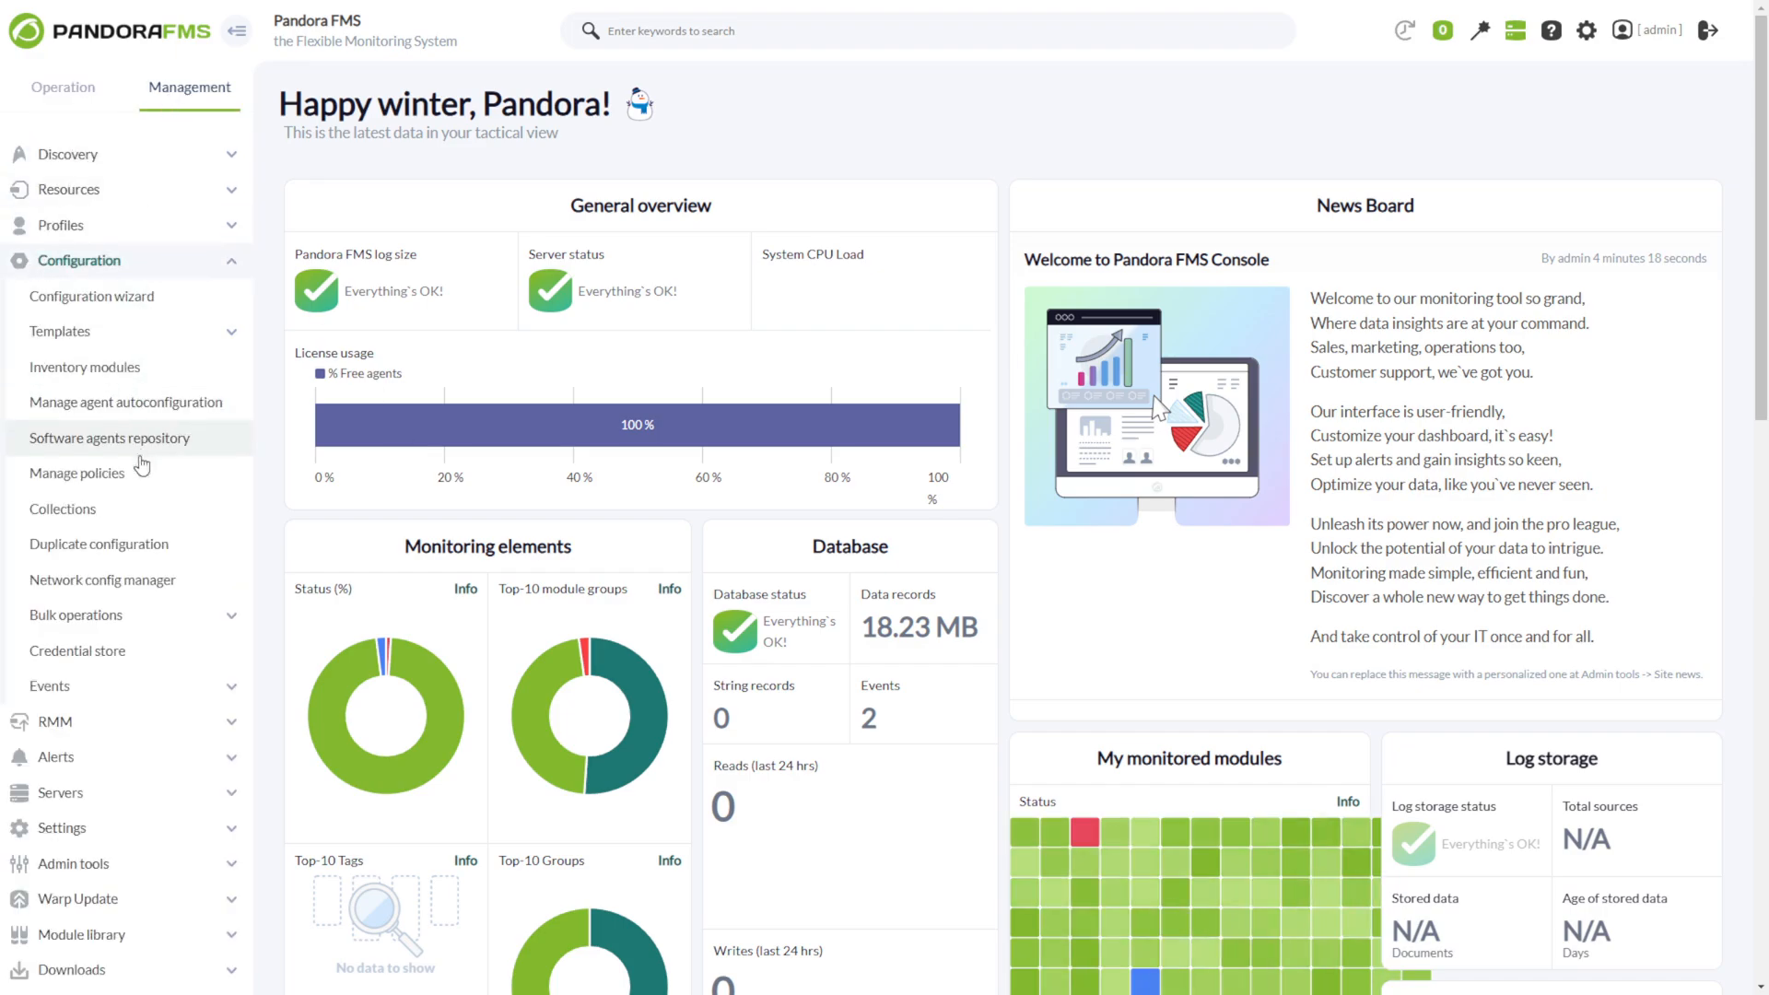
{"action": "left_click", "coordinate": [92, 651]}
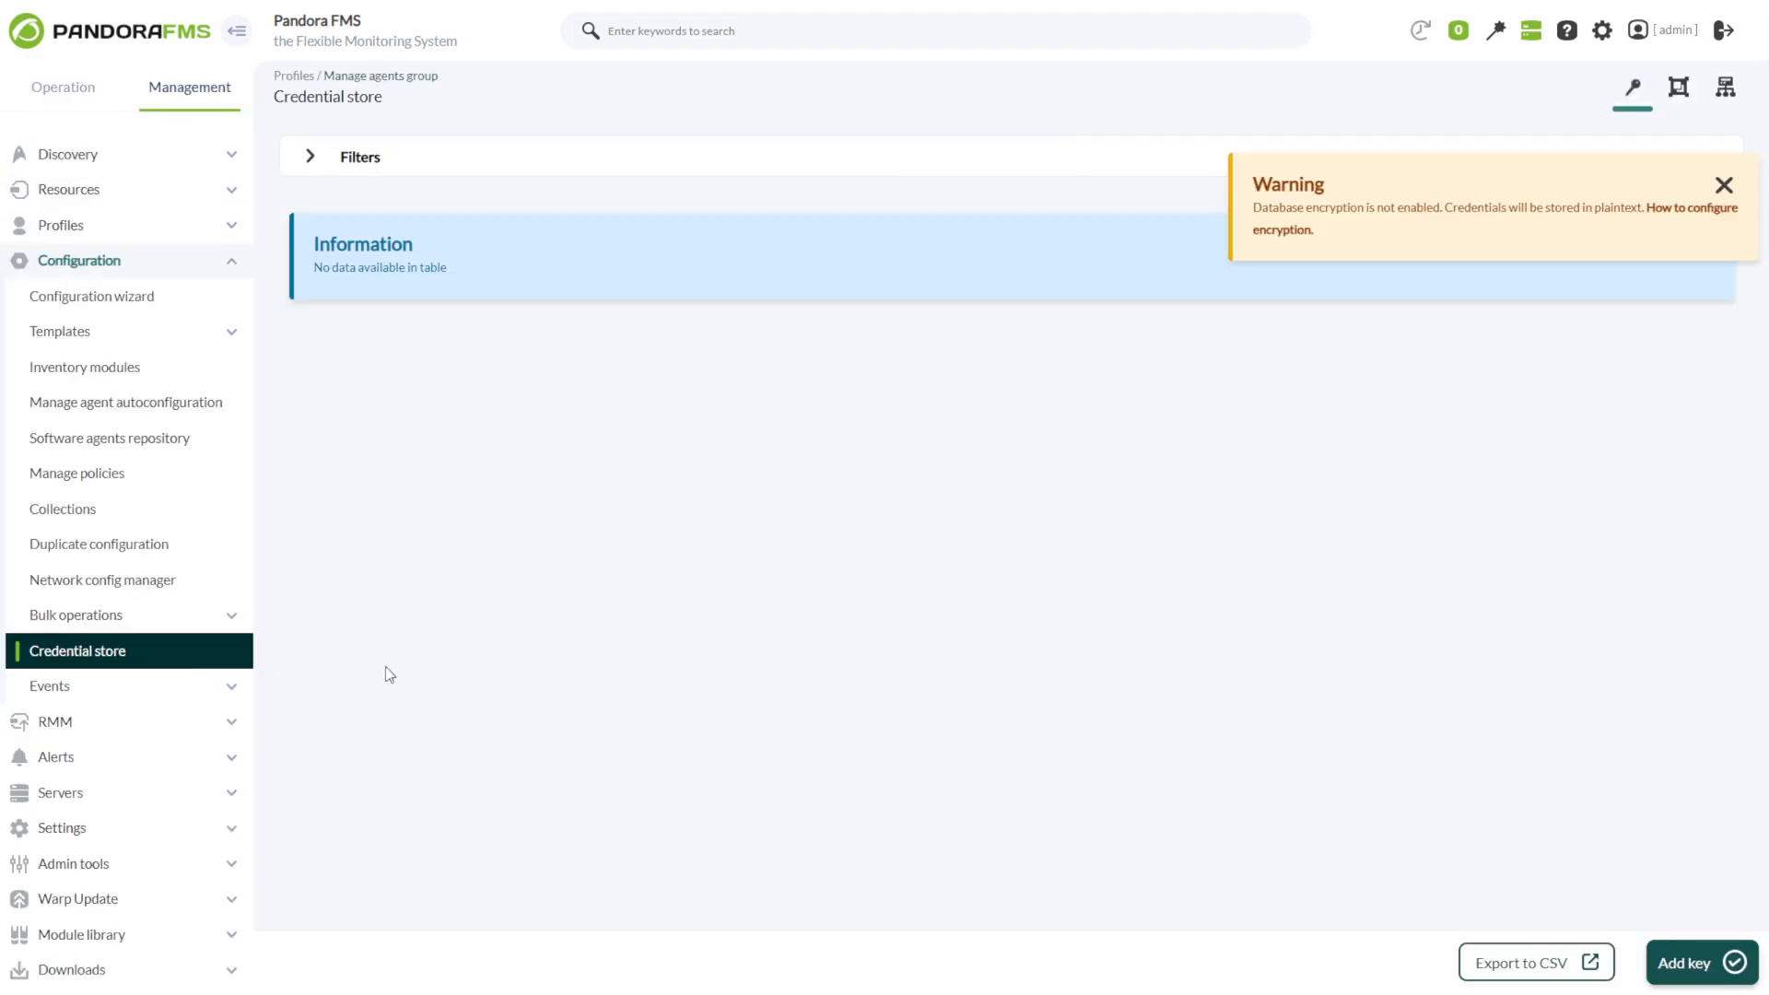
{"action": "left_click", "coordinate": [1695, 963]}
{"action": "left_click", "coordinate": [884, 173]}
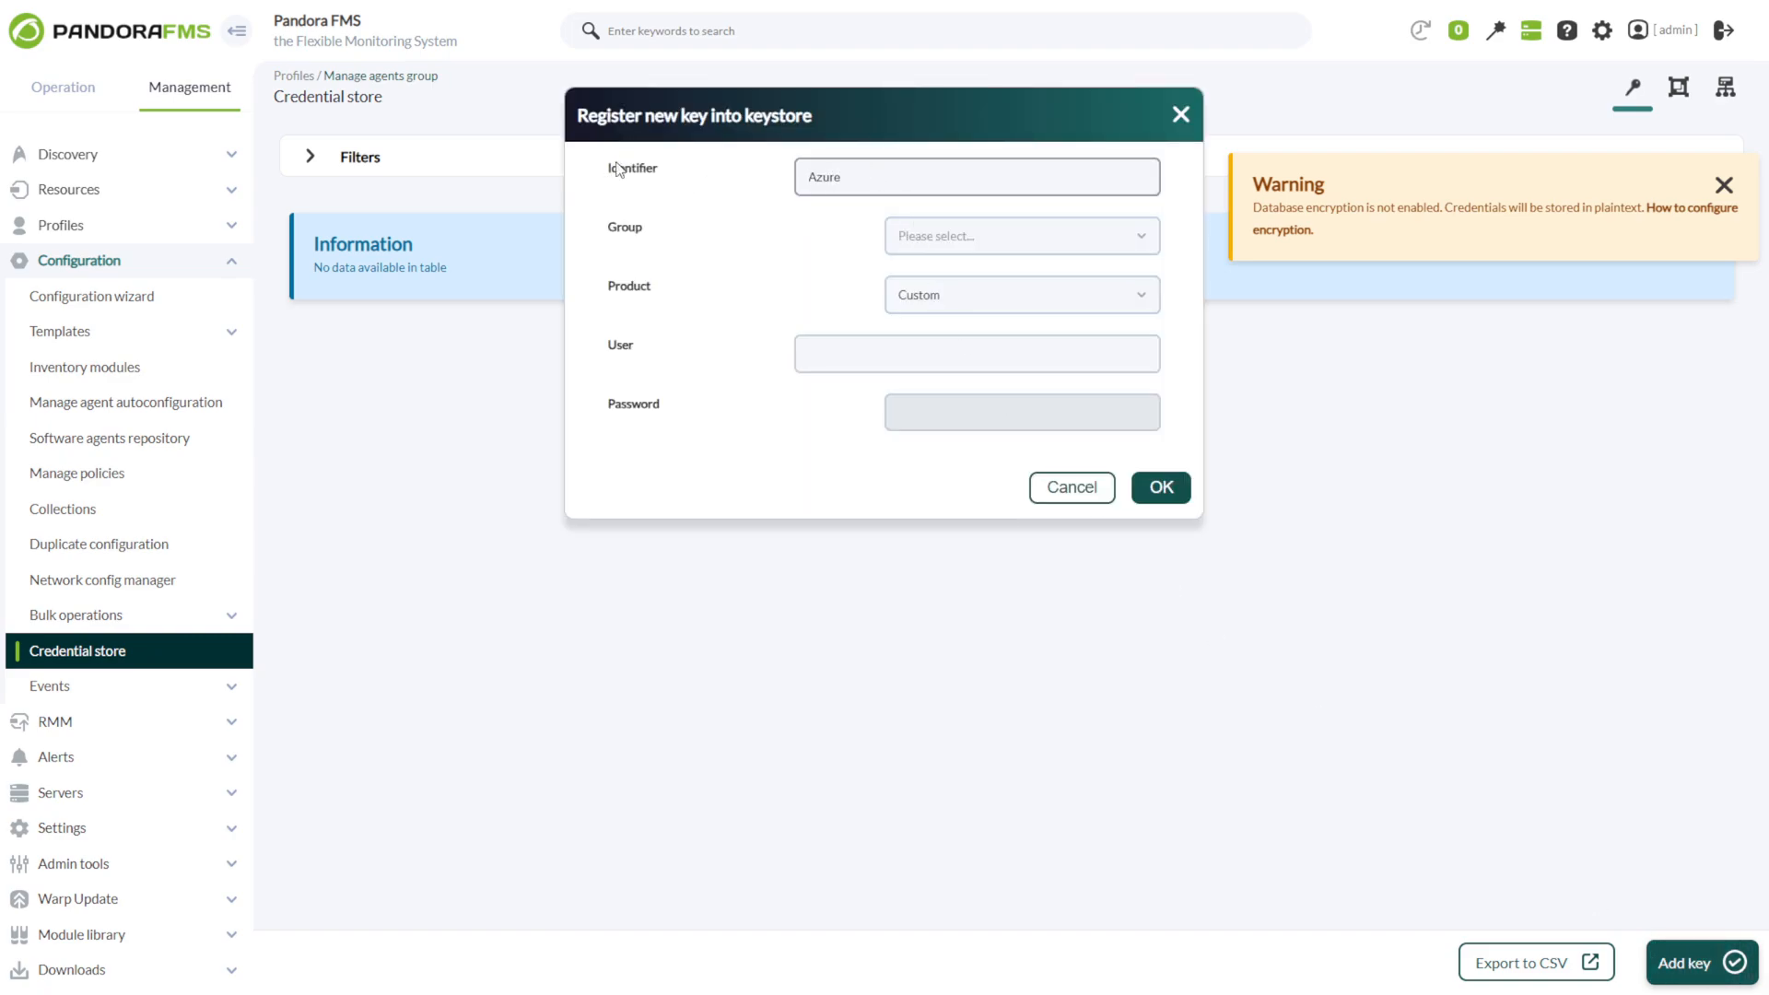
{"action": "type", "text": "Azure"}
{"action": "left_click", "coordinate": [907, 240]}
{"action": "left_click", "coordinate": [910, 311]}
{"action": "left_click", "coordinate": [919, 307]}
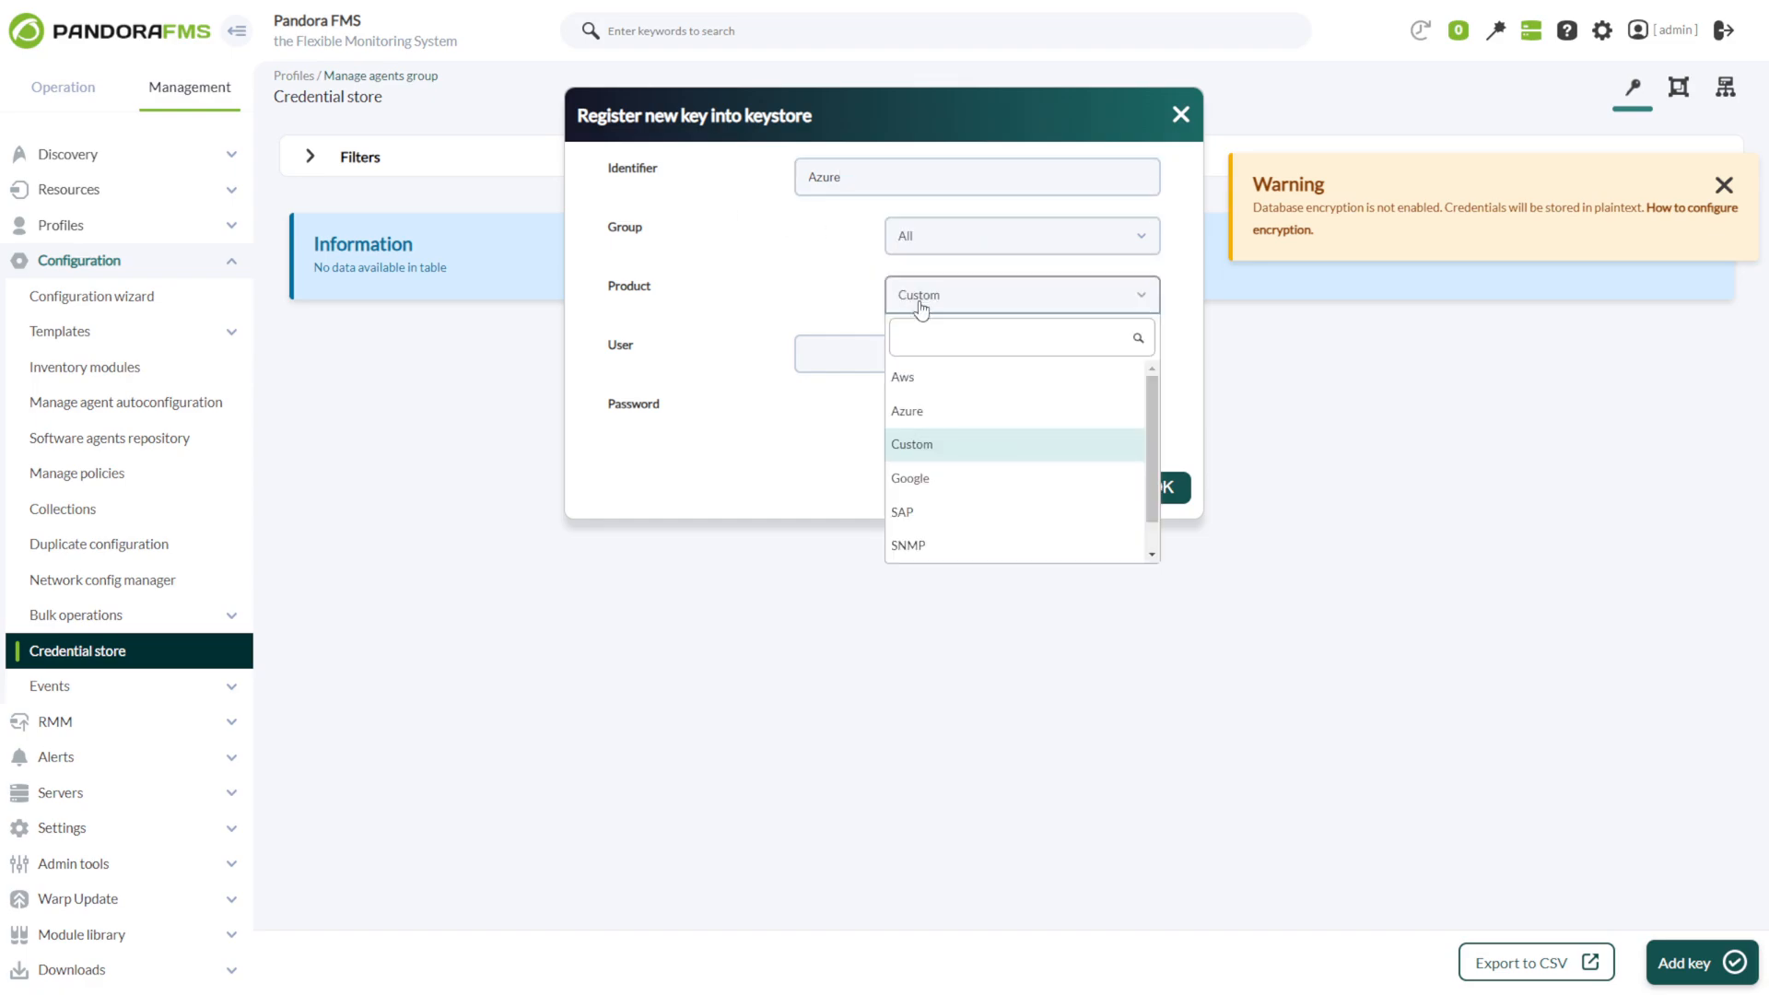
{"action": "left_click", "coordinate": [940, 411]}
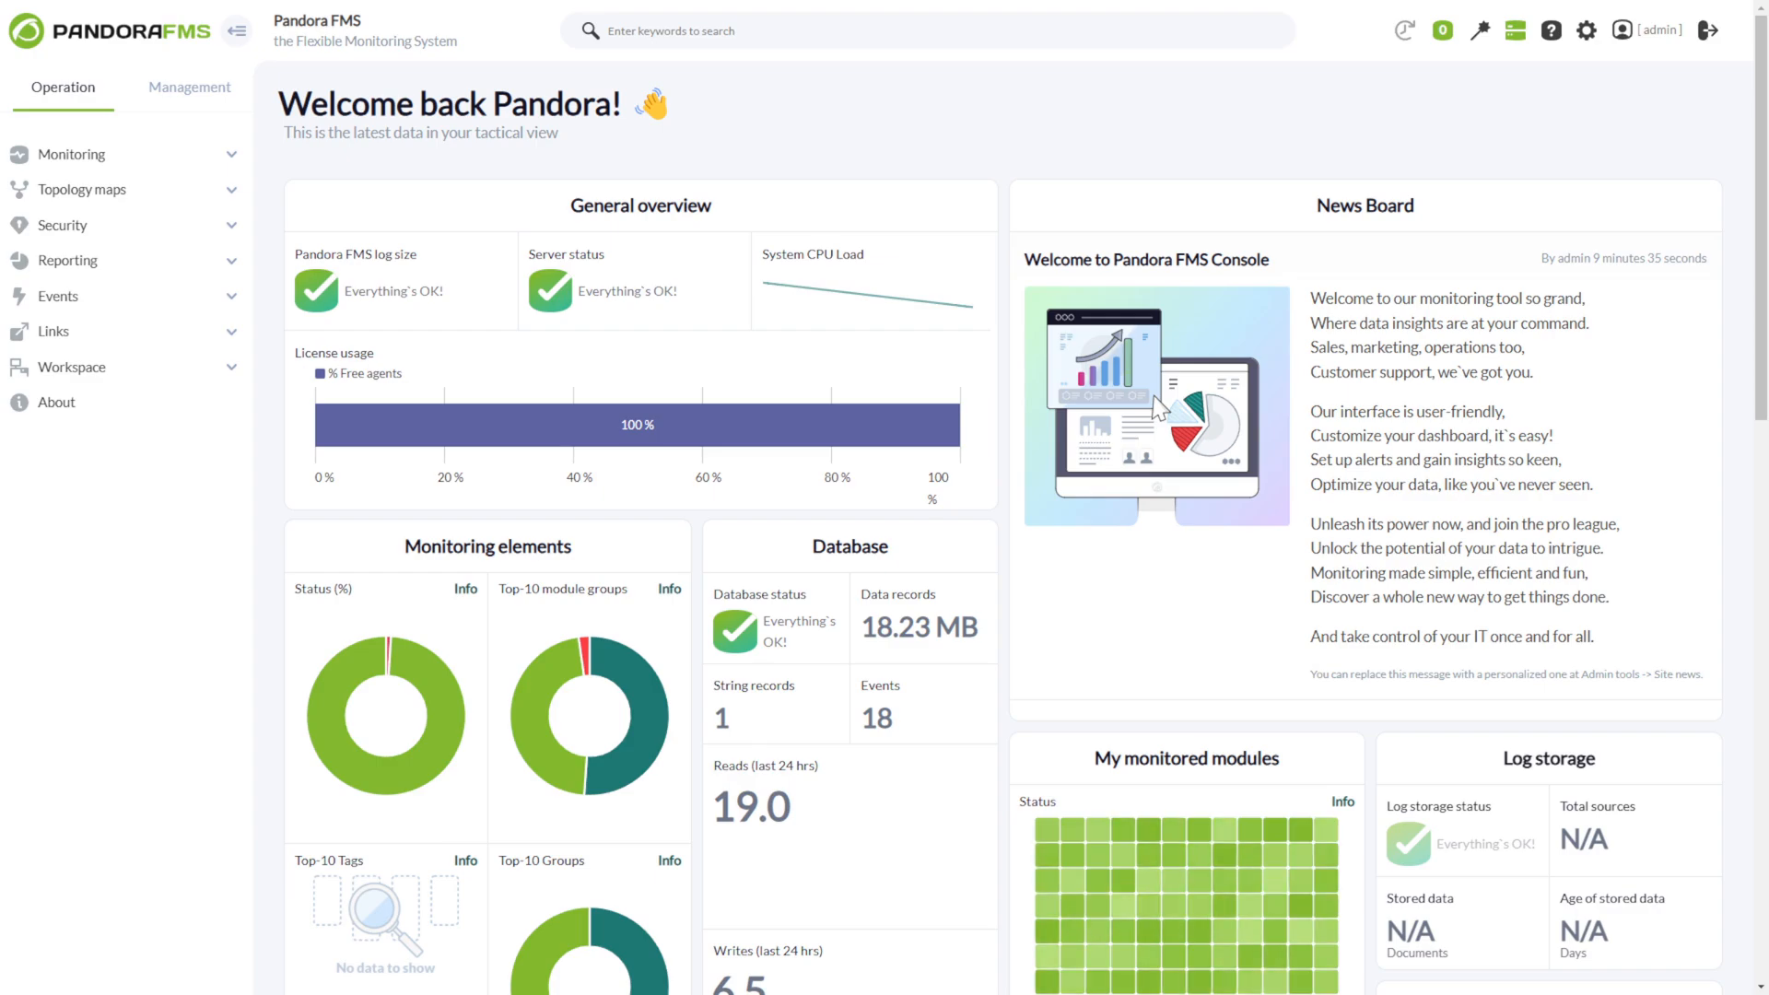
Start an Azure Microsoft Compute discovery task named Azure 2.0 on discovery server pandorafms in the Applications group.
{"action": "left_click", "coordinate": [185, 86]}
{"action": "left_click", "coordinate": [109, 163]}
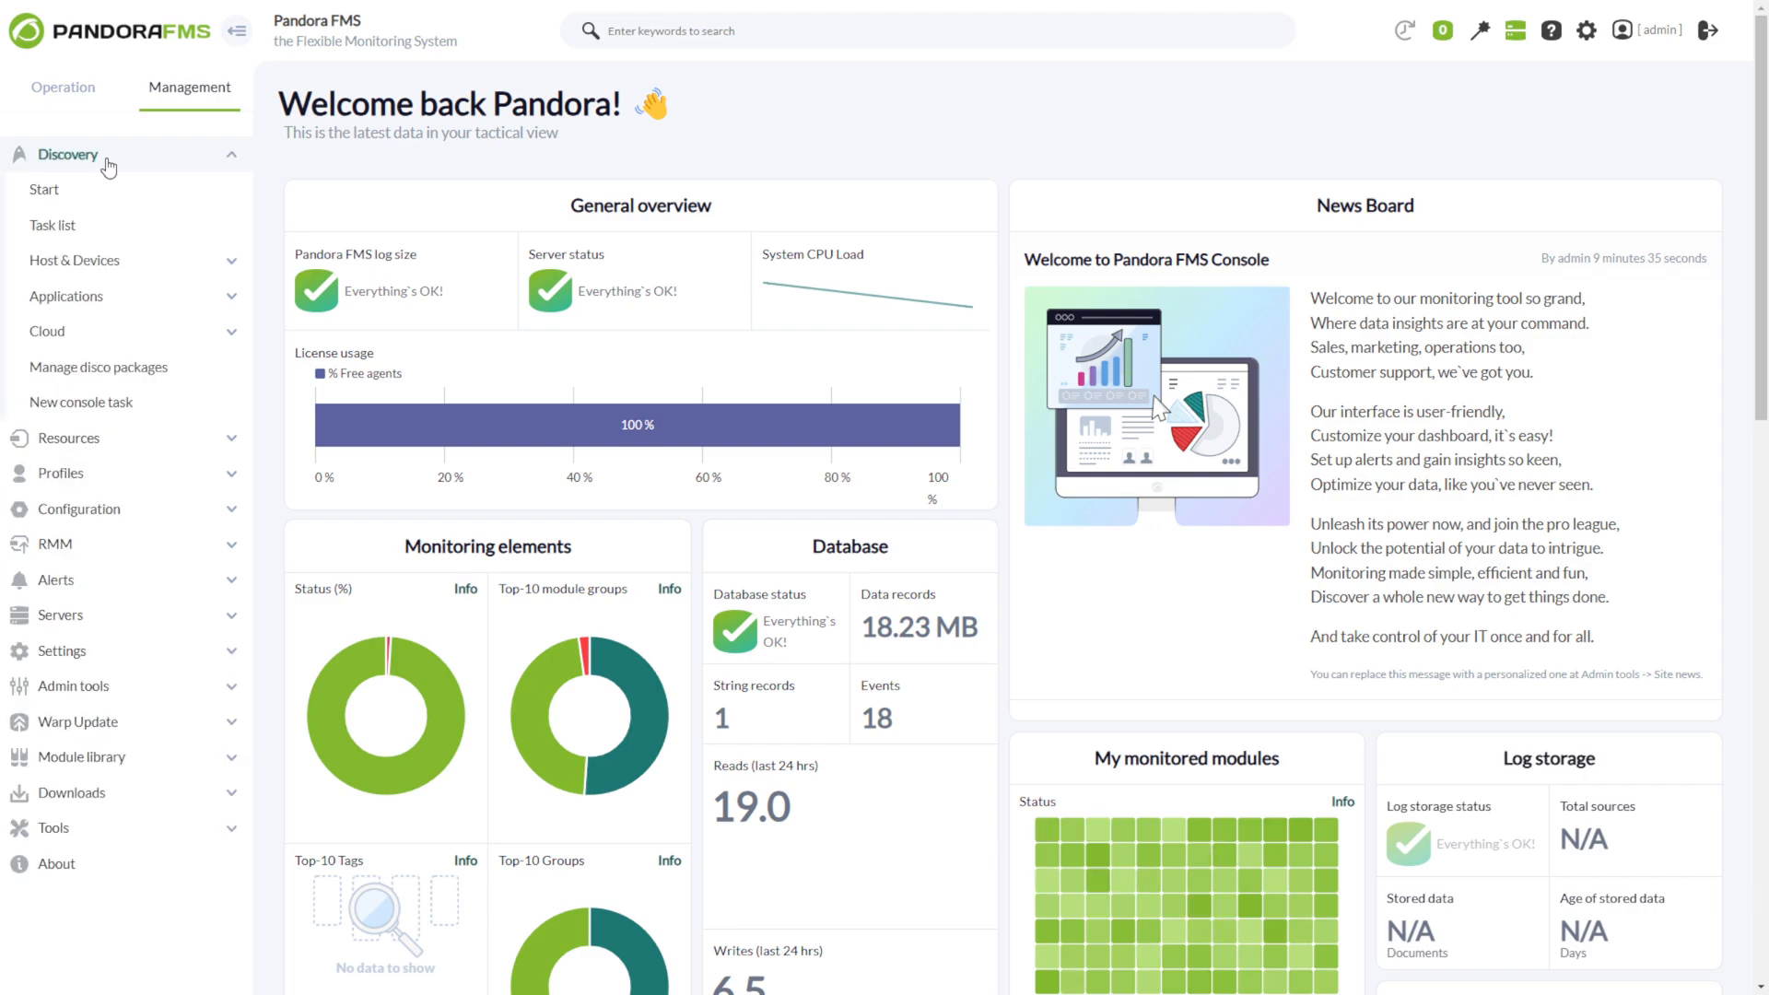
{"action": "left_click", "coordinate": [90, 332]}
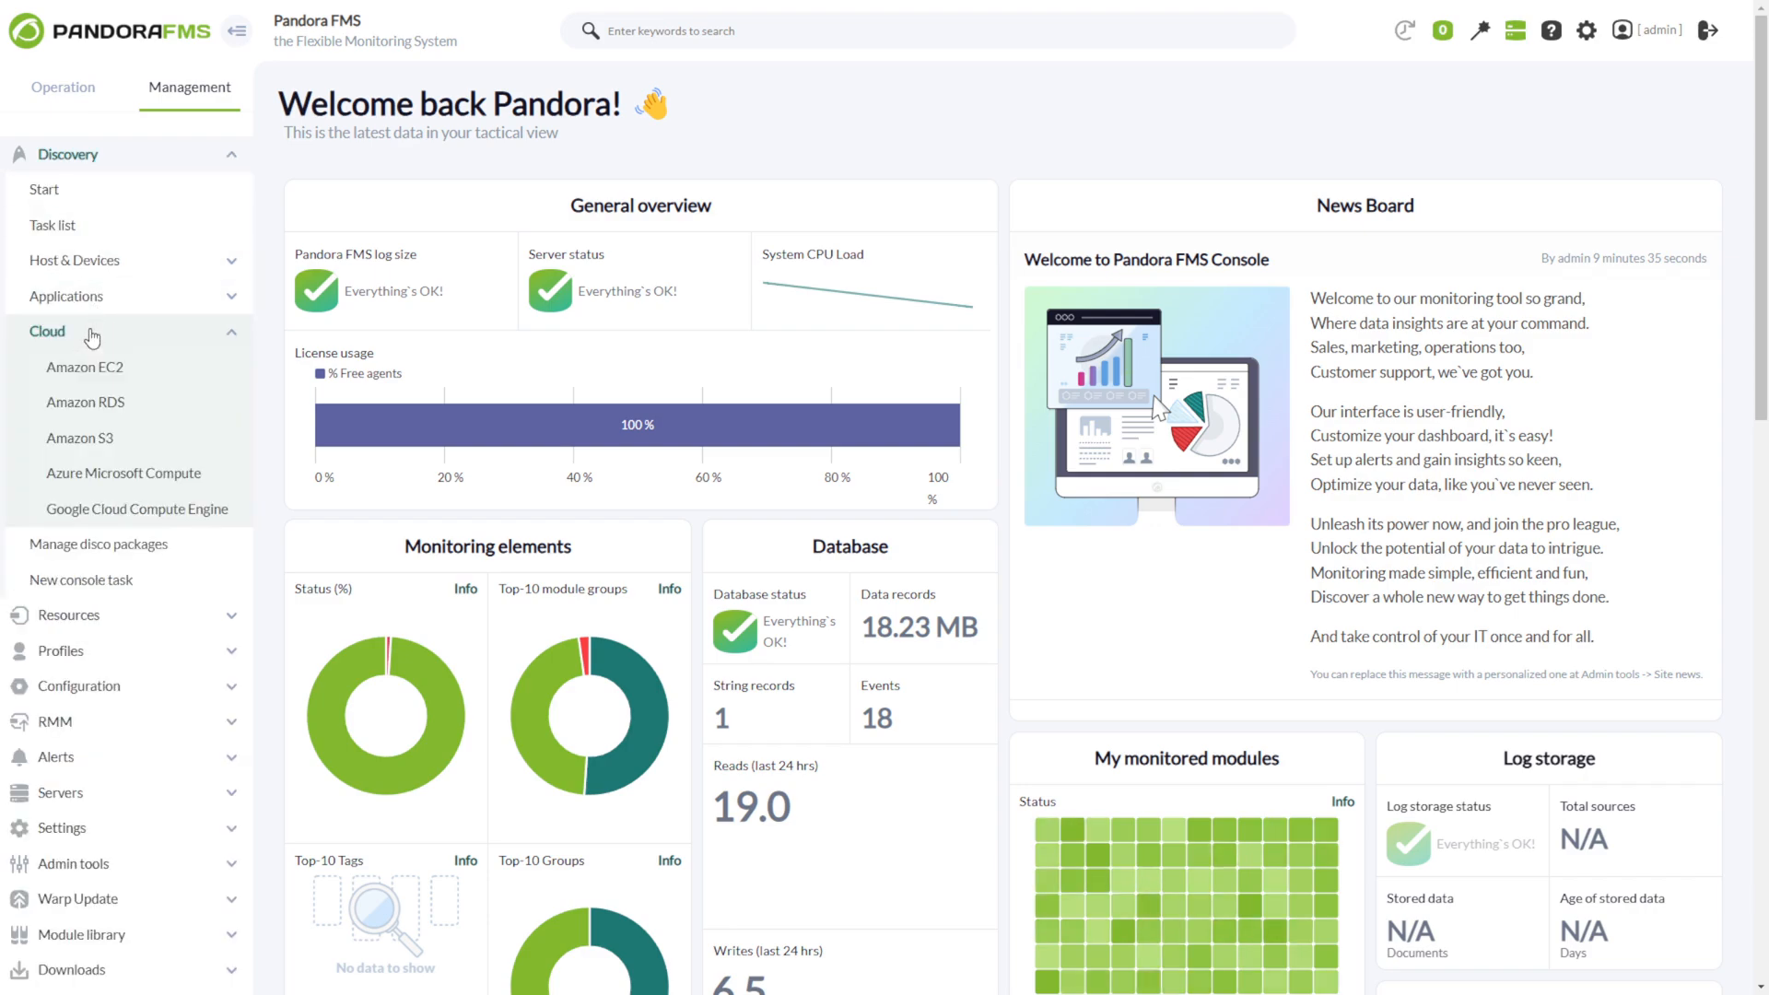
{"action": "left_click", "coordinate": [145, 475]}
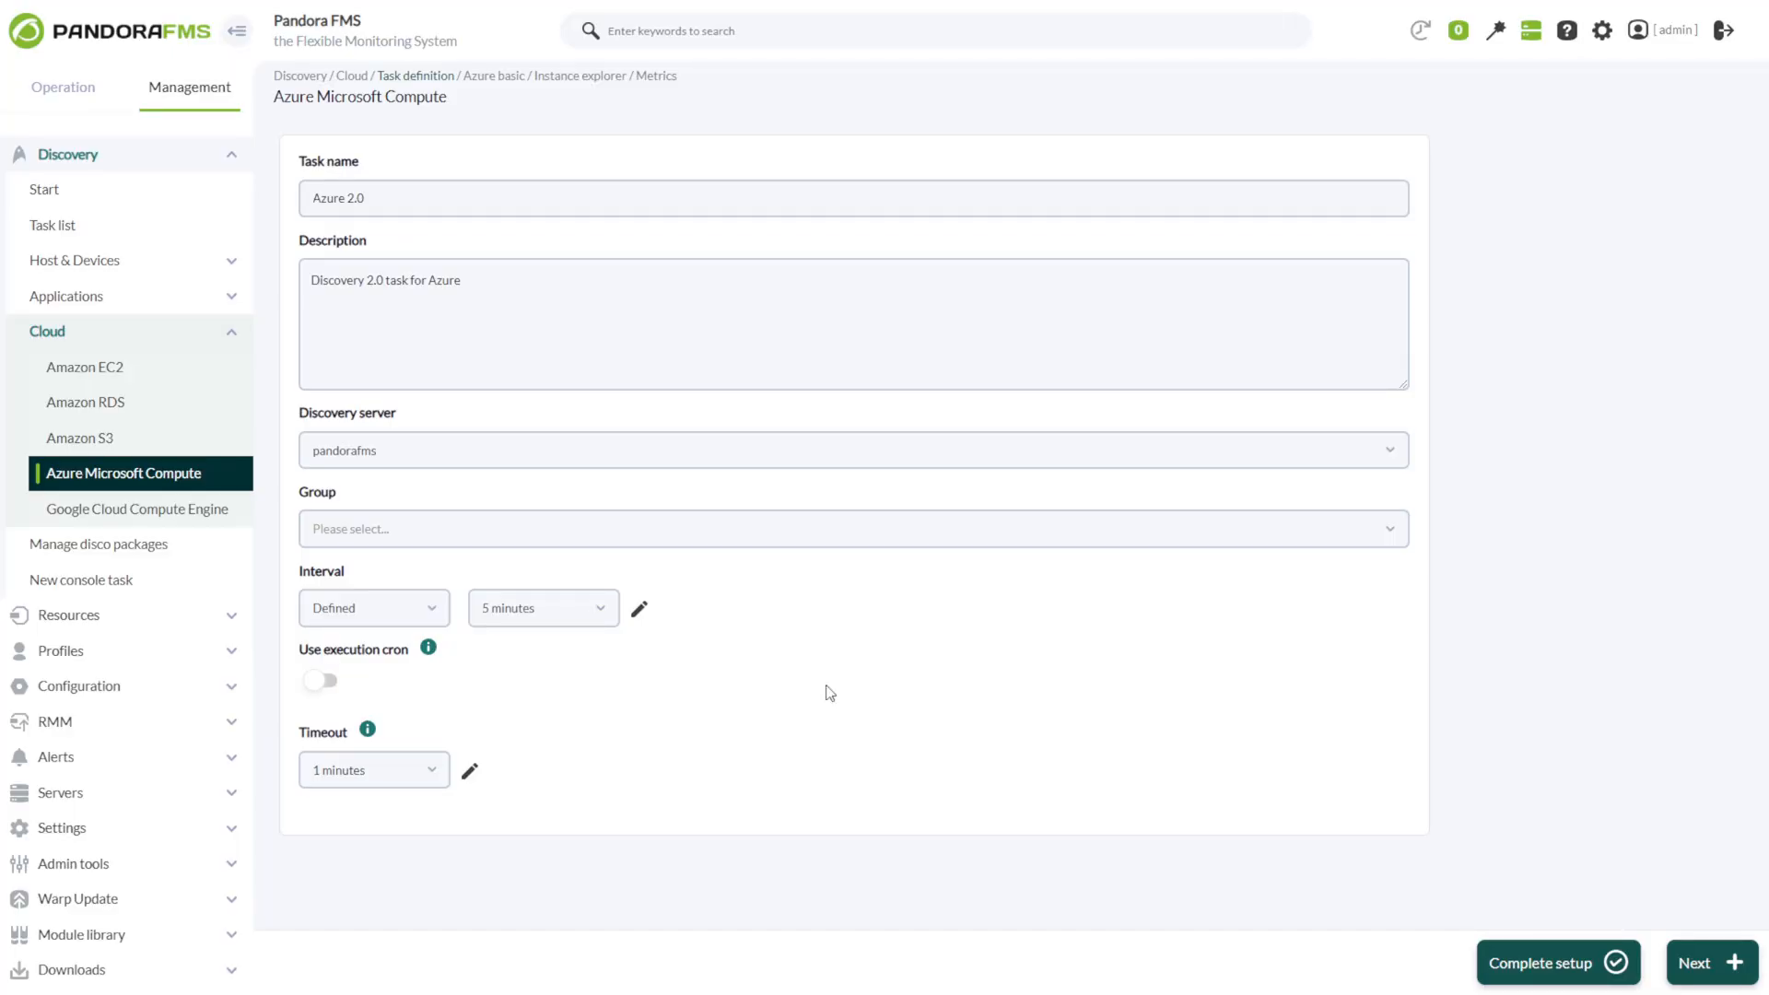
{"action": "left_click", "coordinate": [424, 203]}
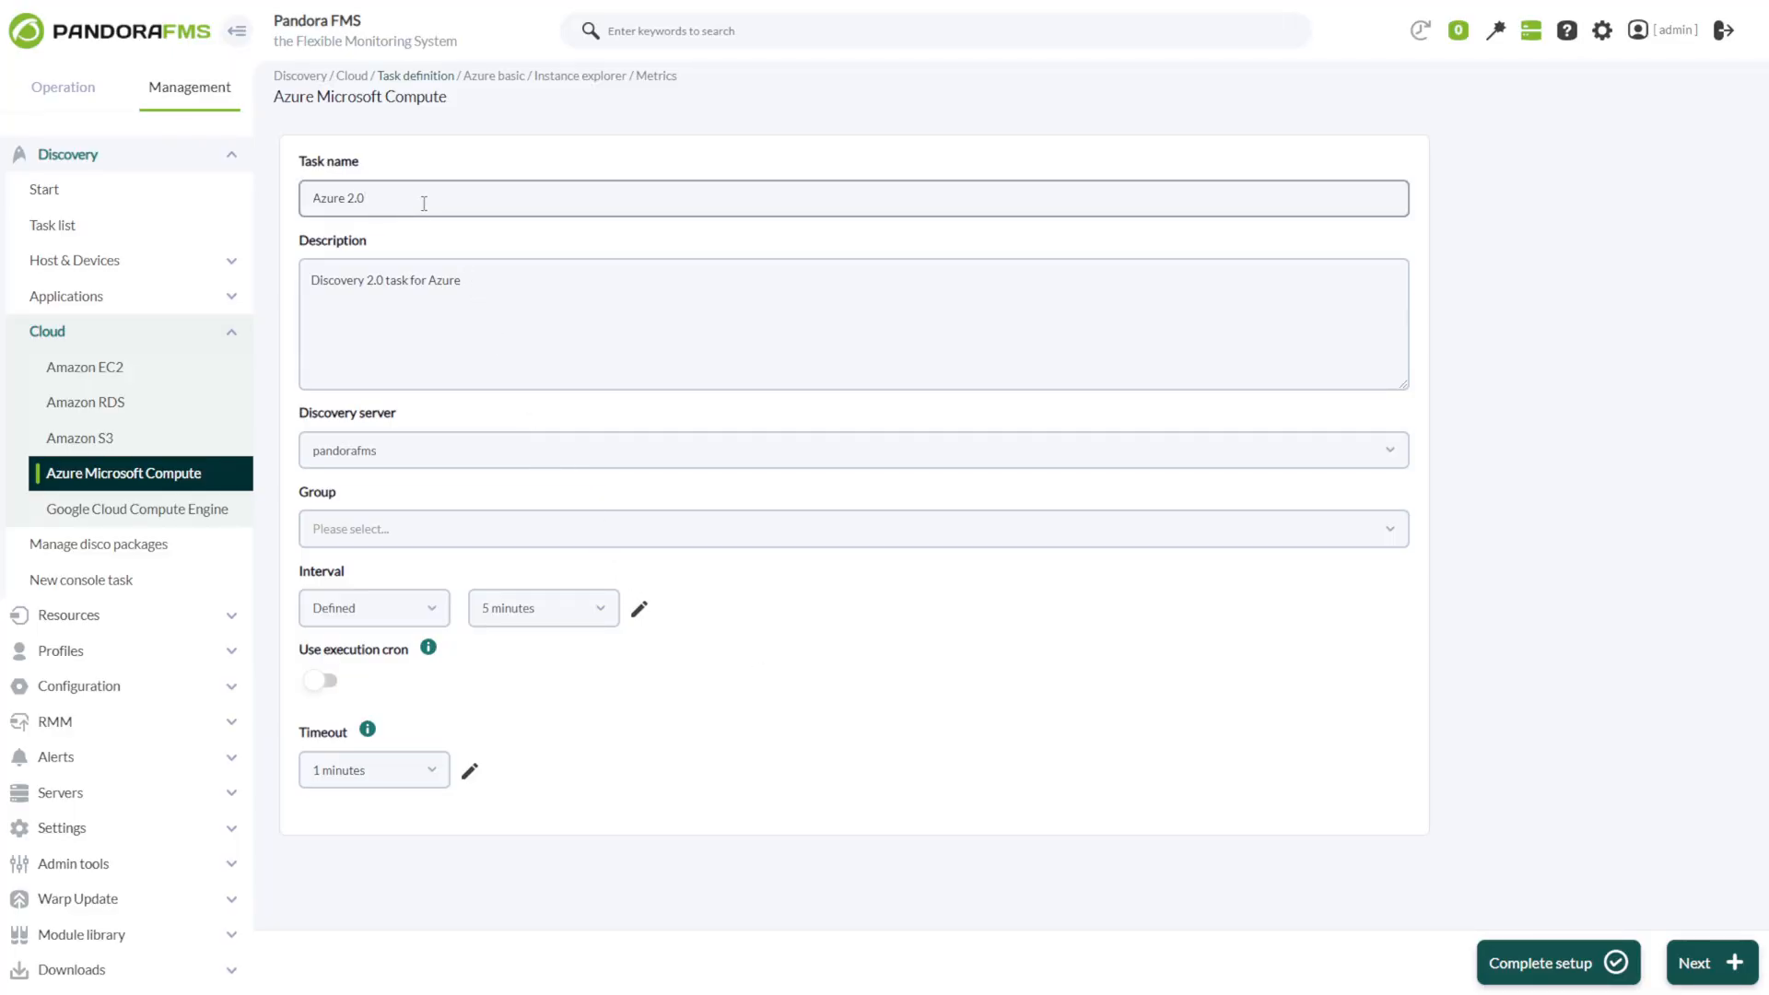
{"action": "left_click", "coordinate": [493, 285]}
{"action": "left_click", "coordinate": [415, 451]}
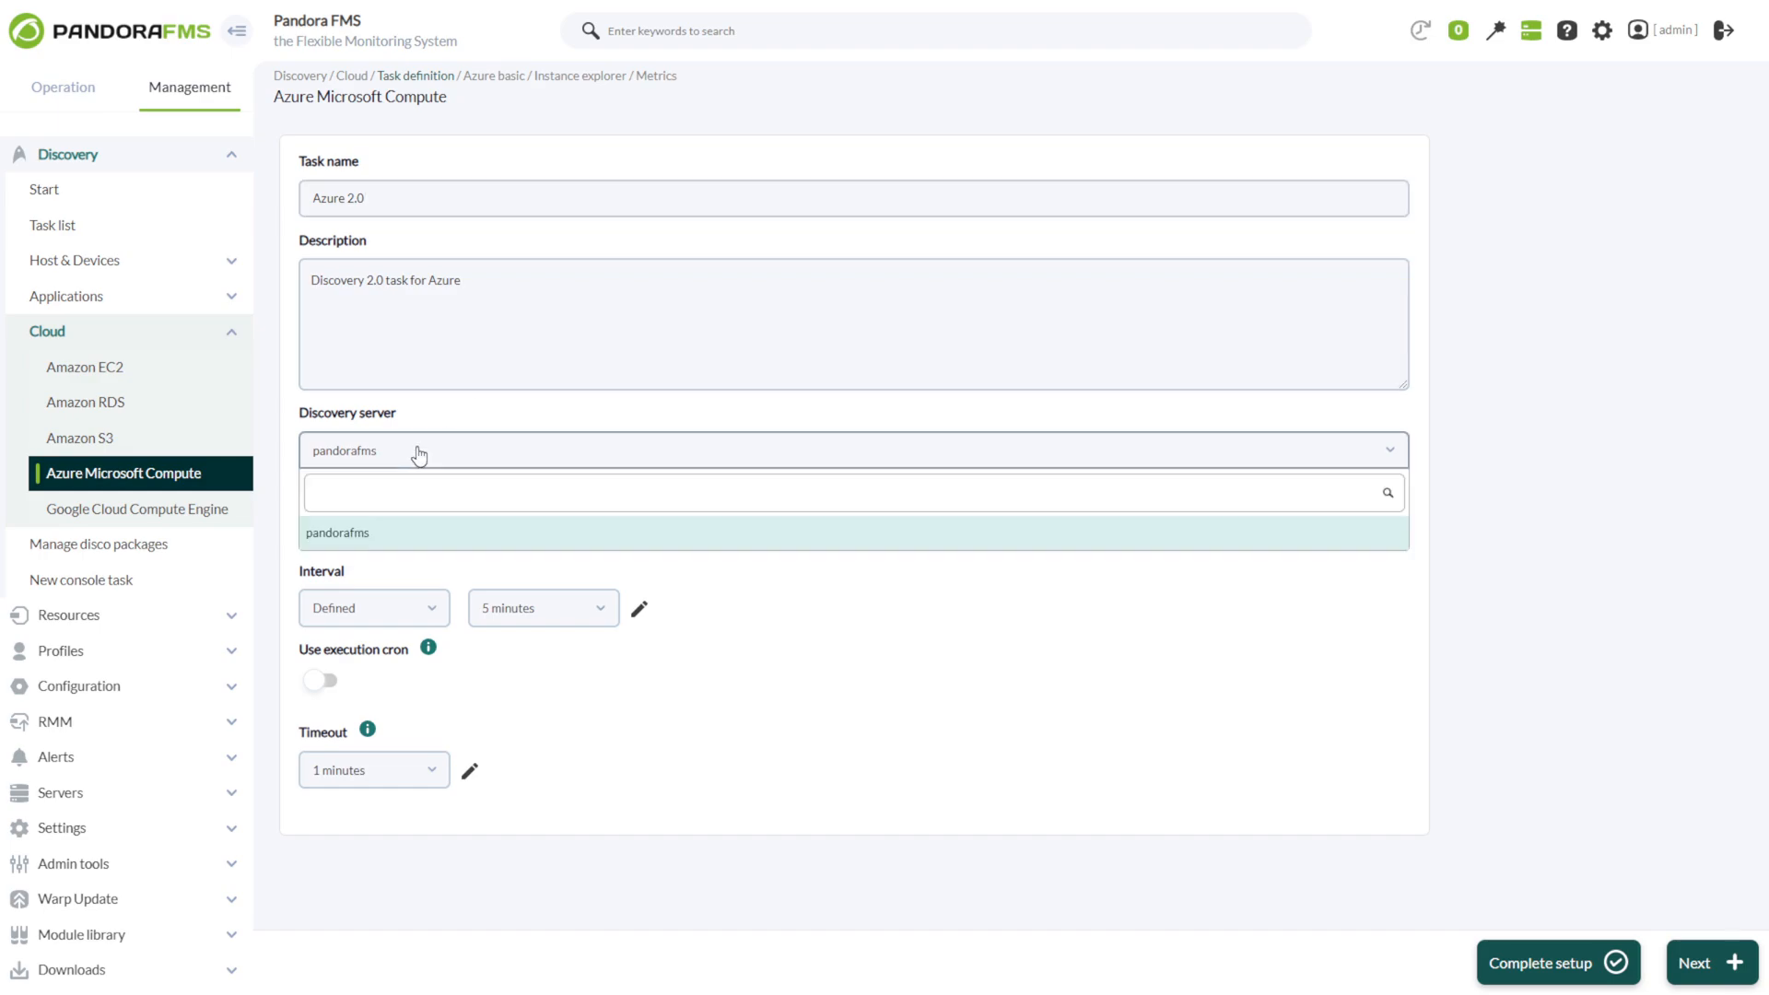
{"action": "left_click", "coordinate": [406, 448]}
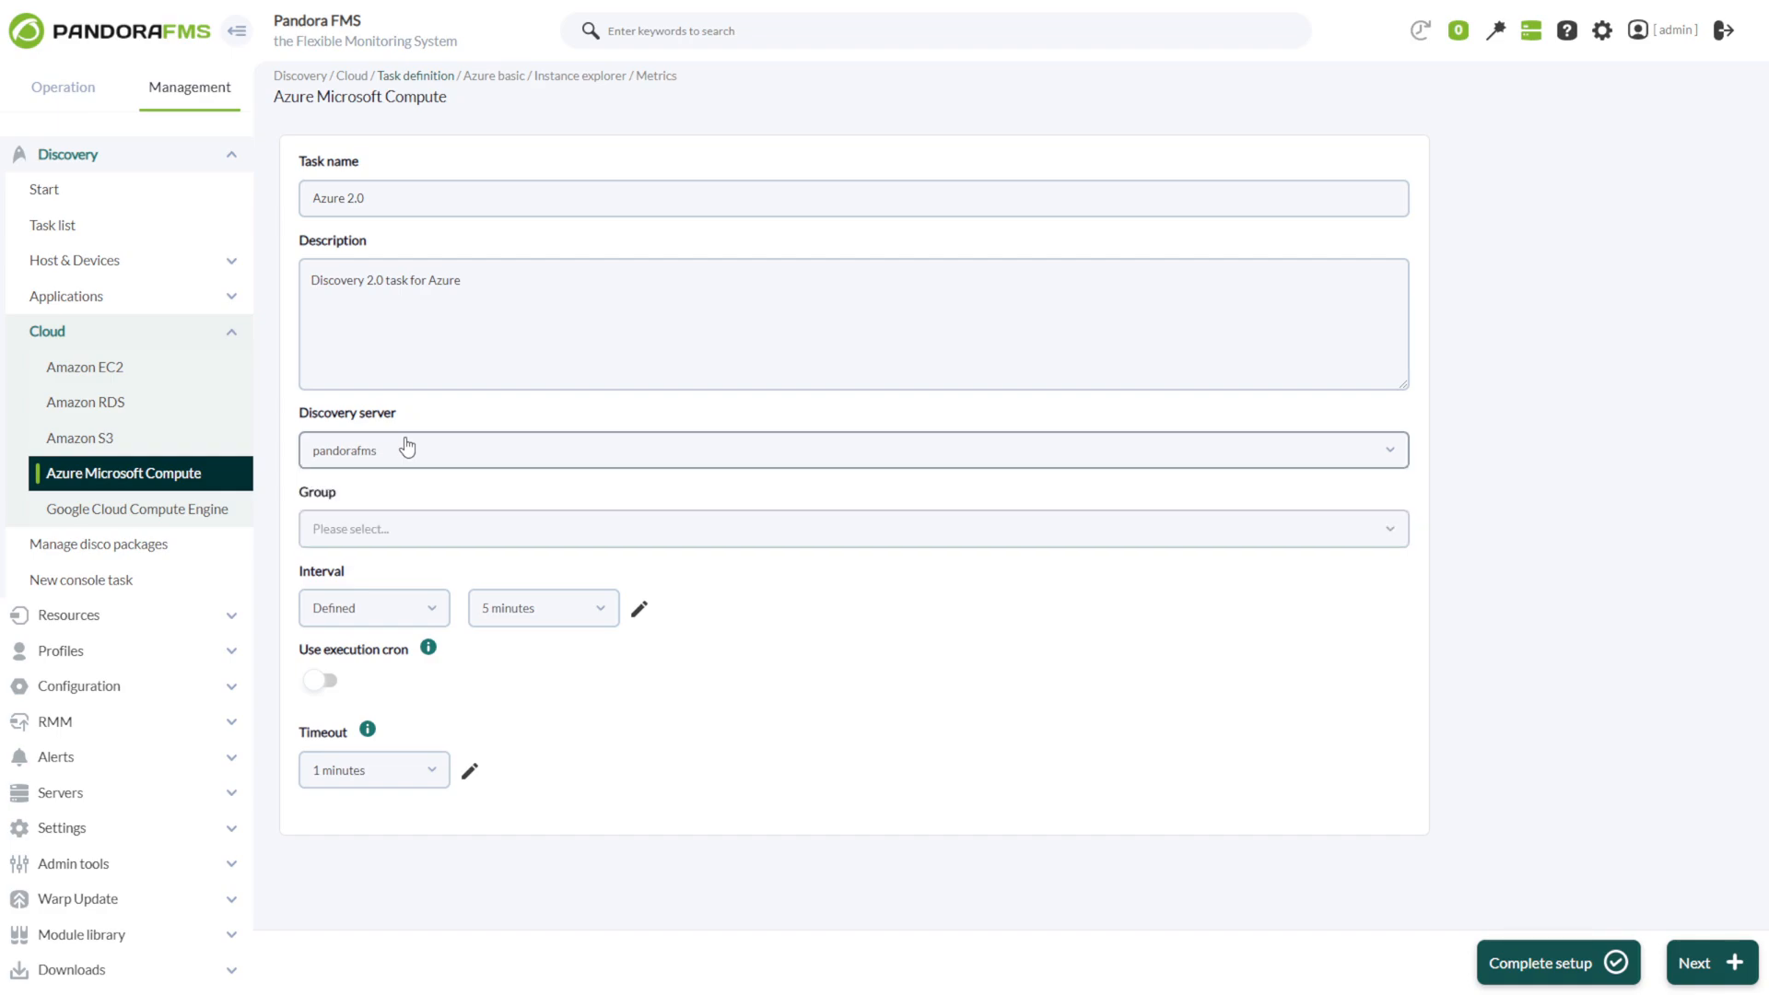
{"action": "left_click", "coordinate": [429, 528]}
{"action": "left_click", "coordinate": [391, 614]}
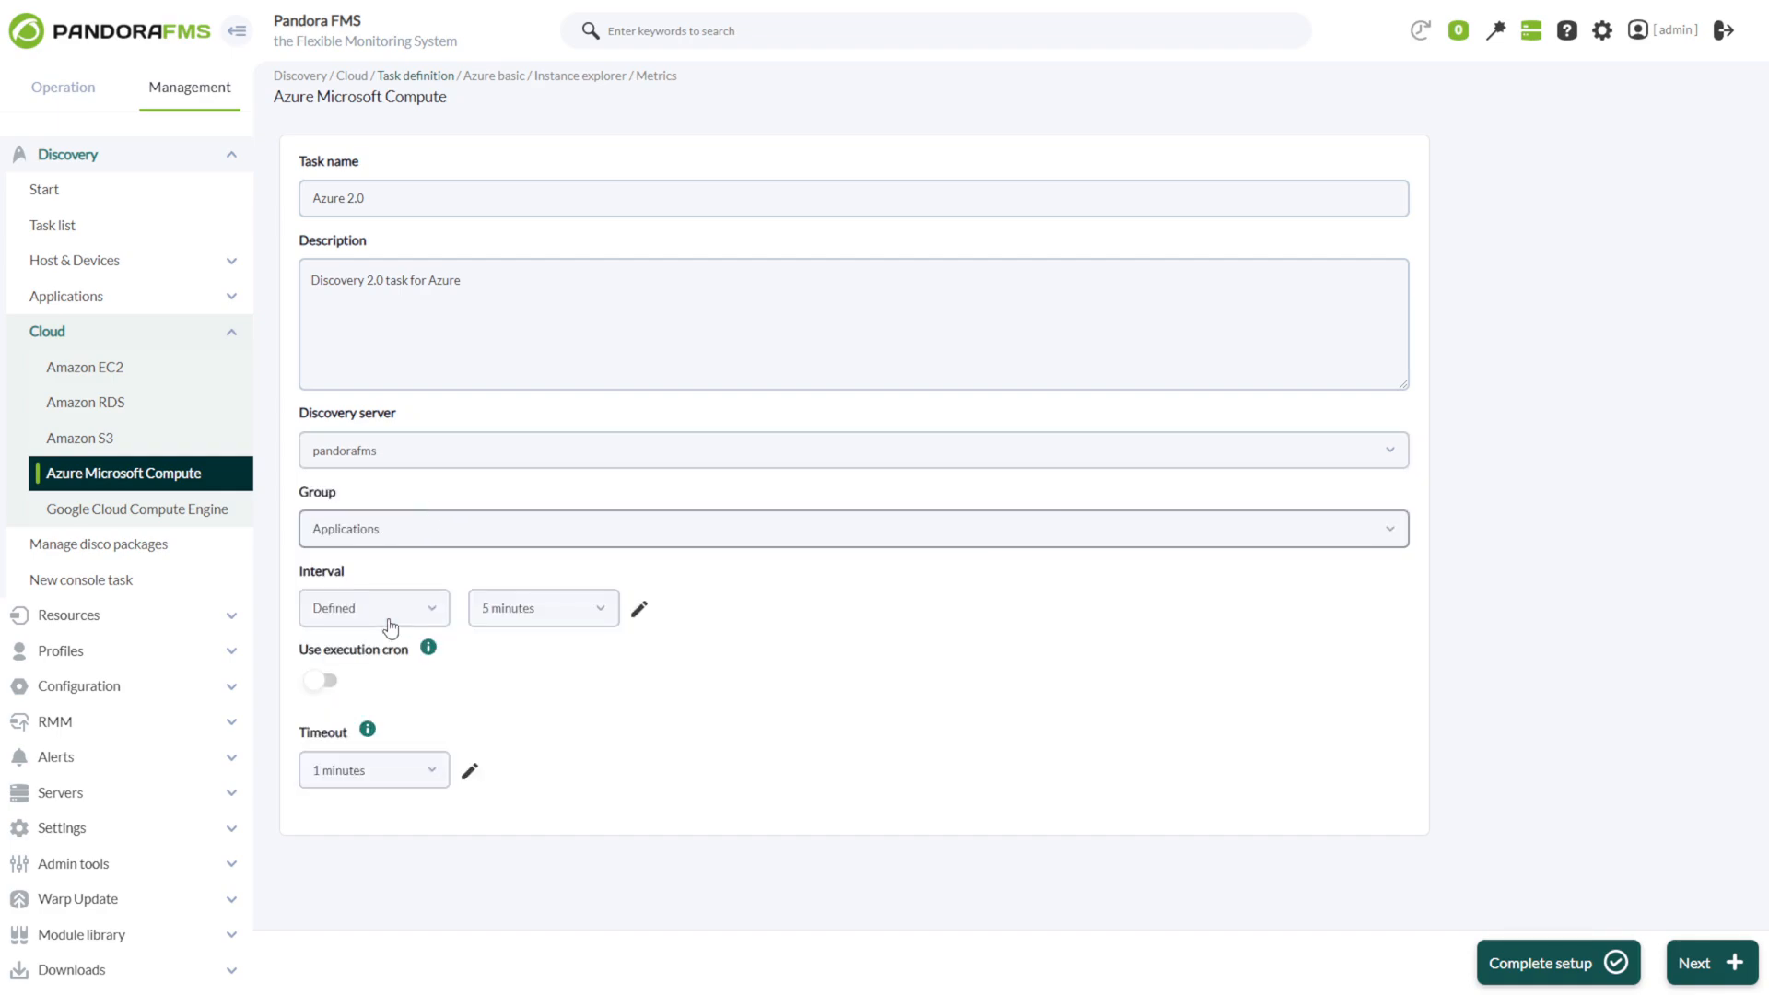
Set the task interval to Defined 5 minutes with a 1-minute timeout and proceed to the Azure basic settings.
{"action": "left_click_drag", "start_coordinate": [324, 575], "coordinate": [342, 578]}
{"action": "left_click", "coordinate": [349, 612]}
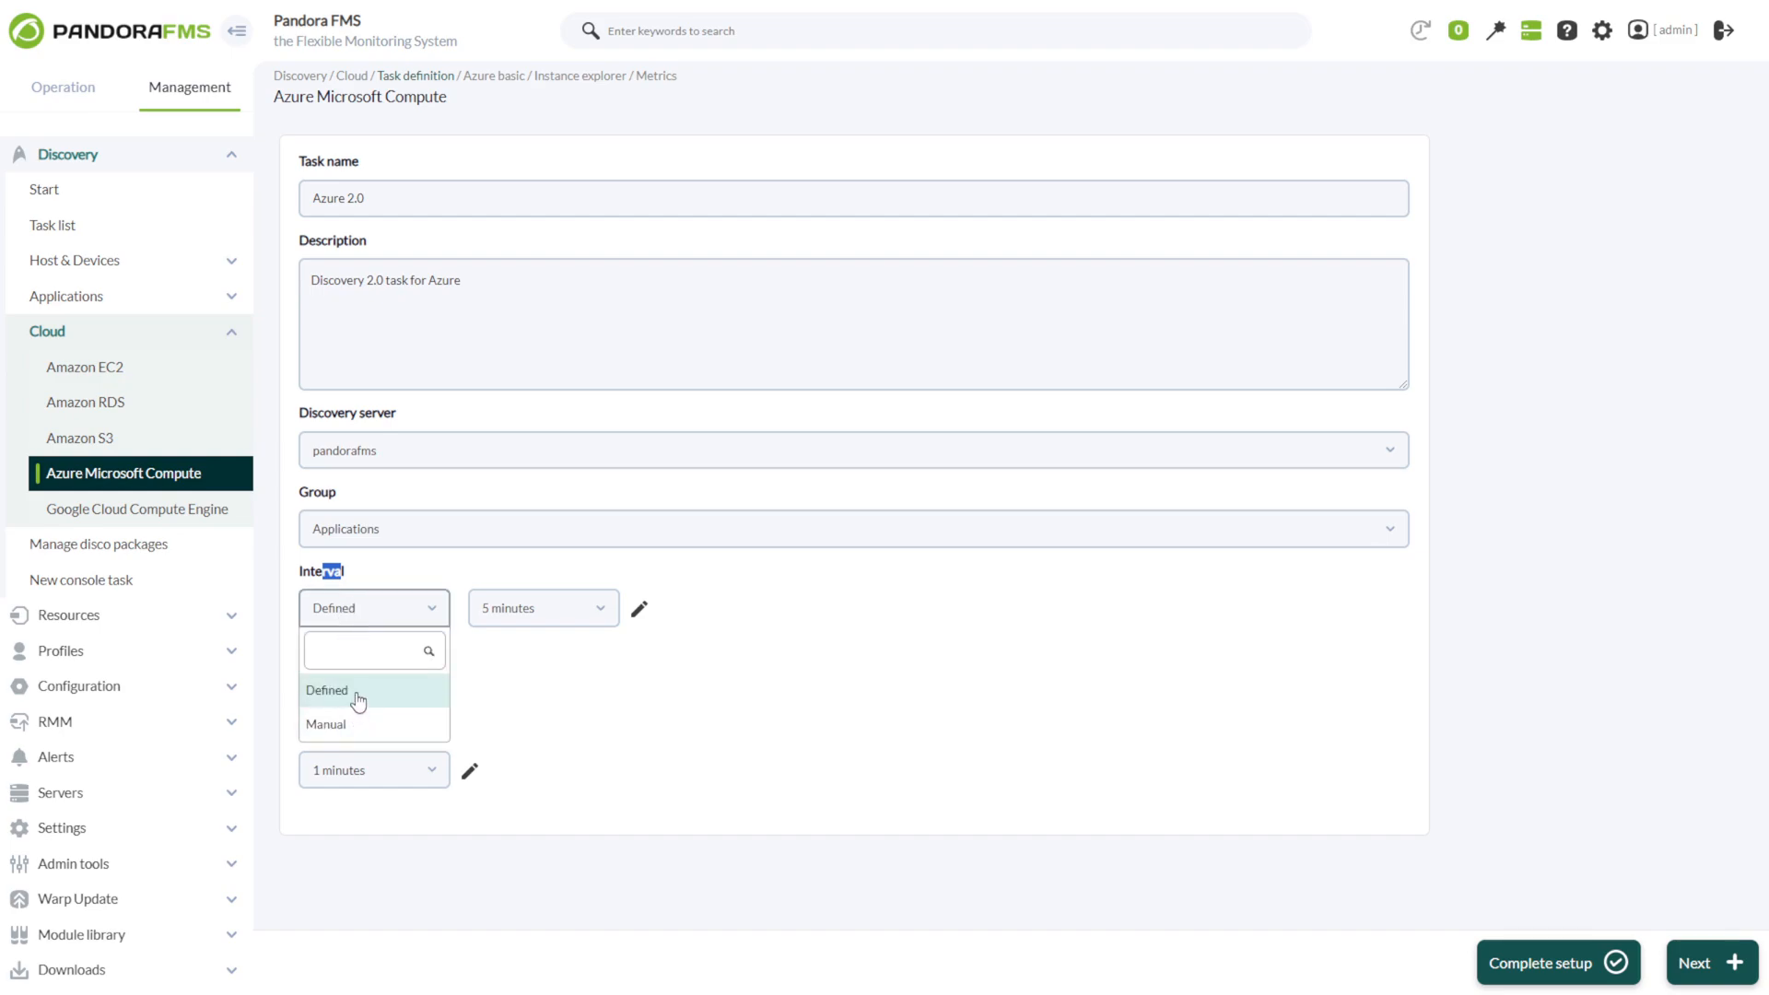
{"action": "left_click", "coordinate": [402, 605]}
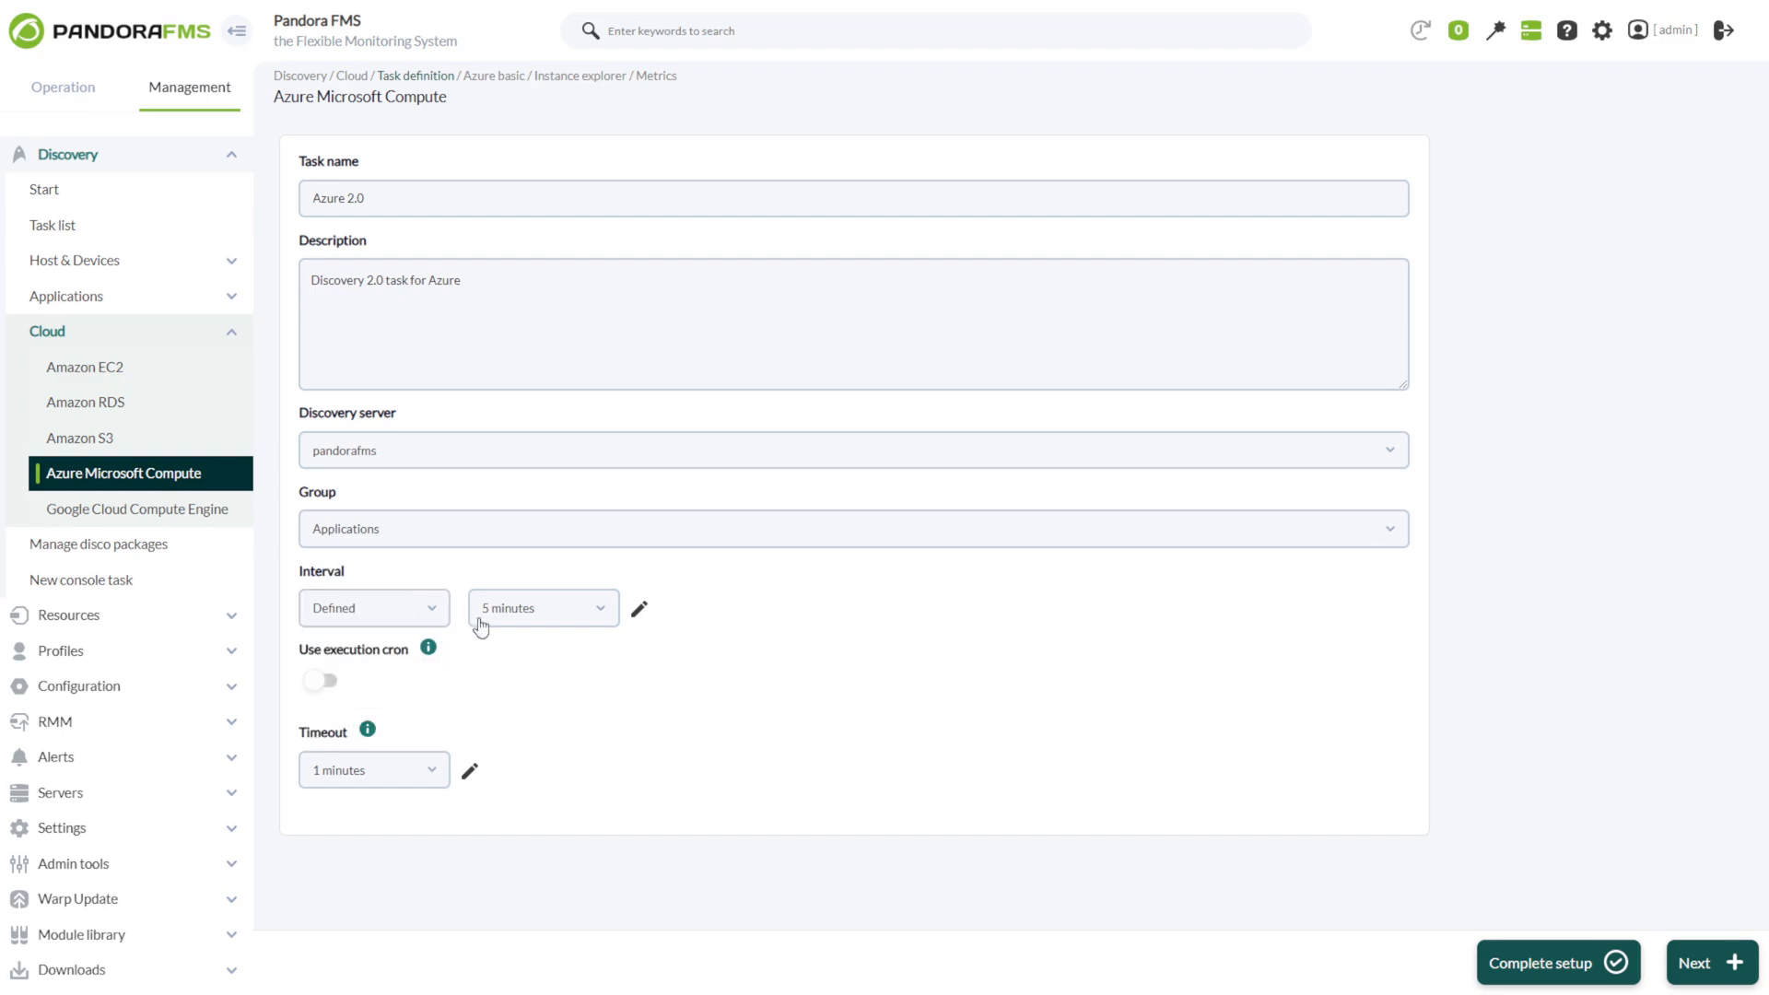
{"action": "left_click", "coordinate": [335, 774]}
{"action": "left_click", "coordinate": [323, 786]}
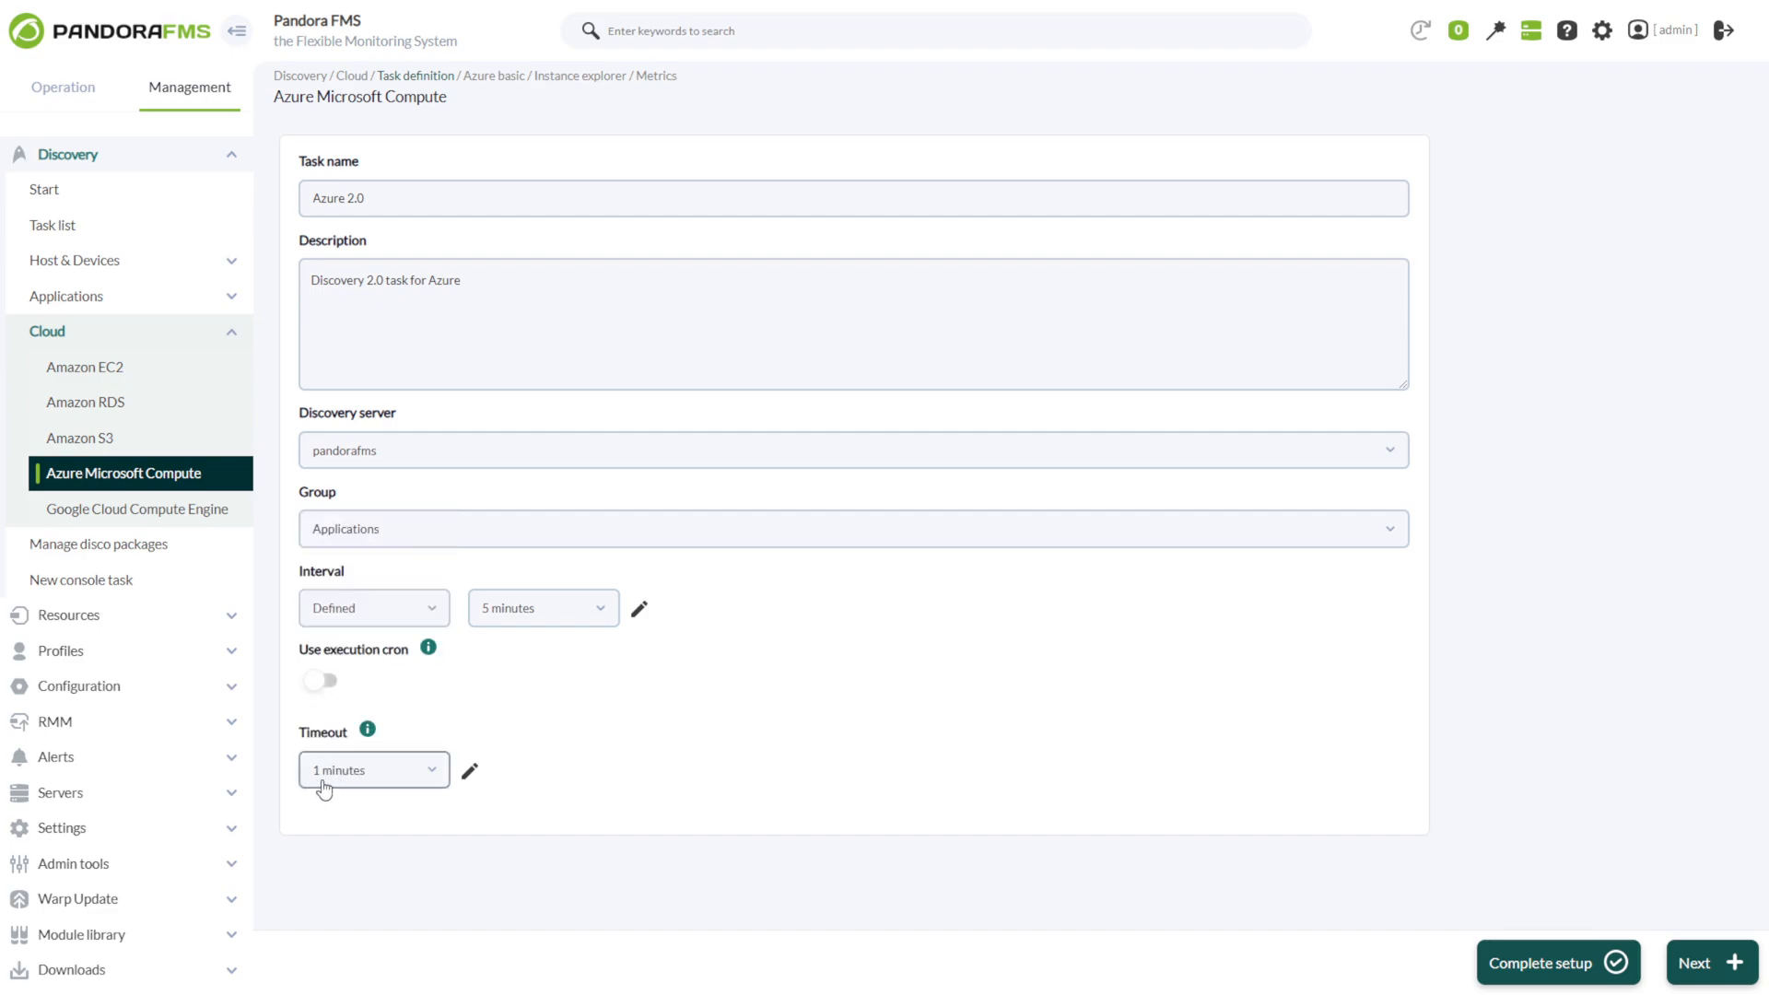
{"action": "left_click", "coordinate": [1695, 963]}
Select the Azure credentials and set max threads to 4, leaving the proxy disabled.
{"action": "left_click", "coordinate": [411, 204]}
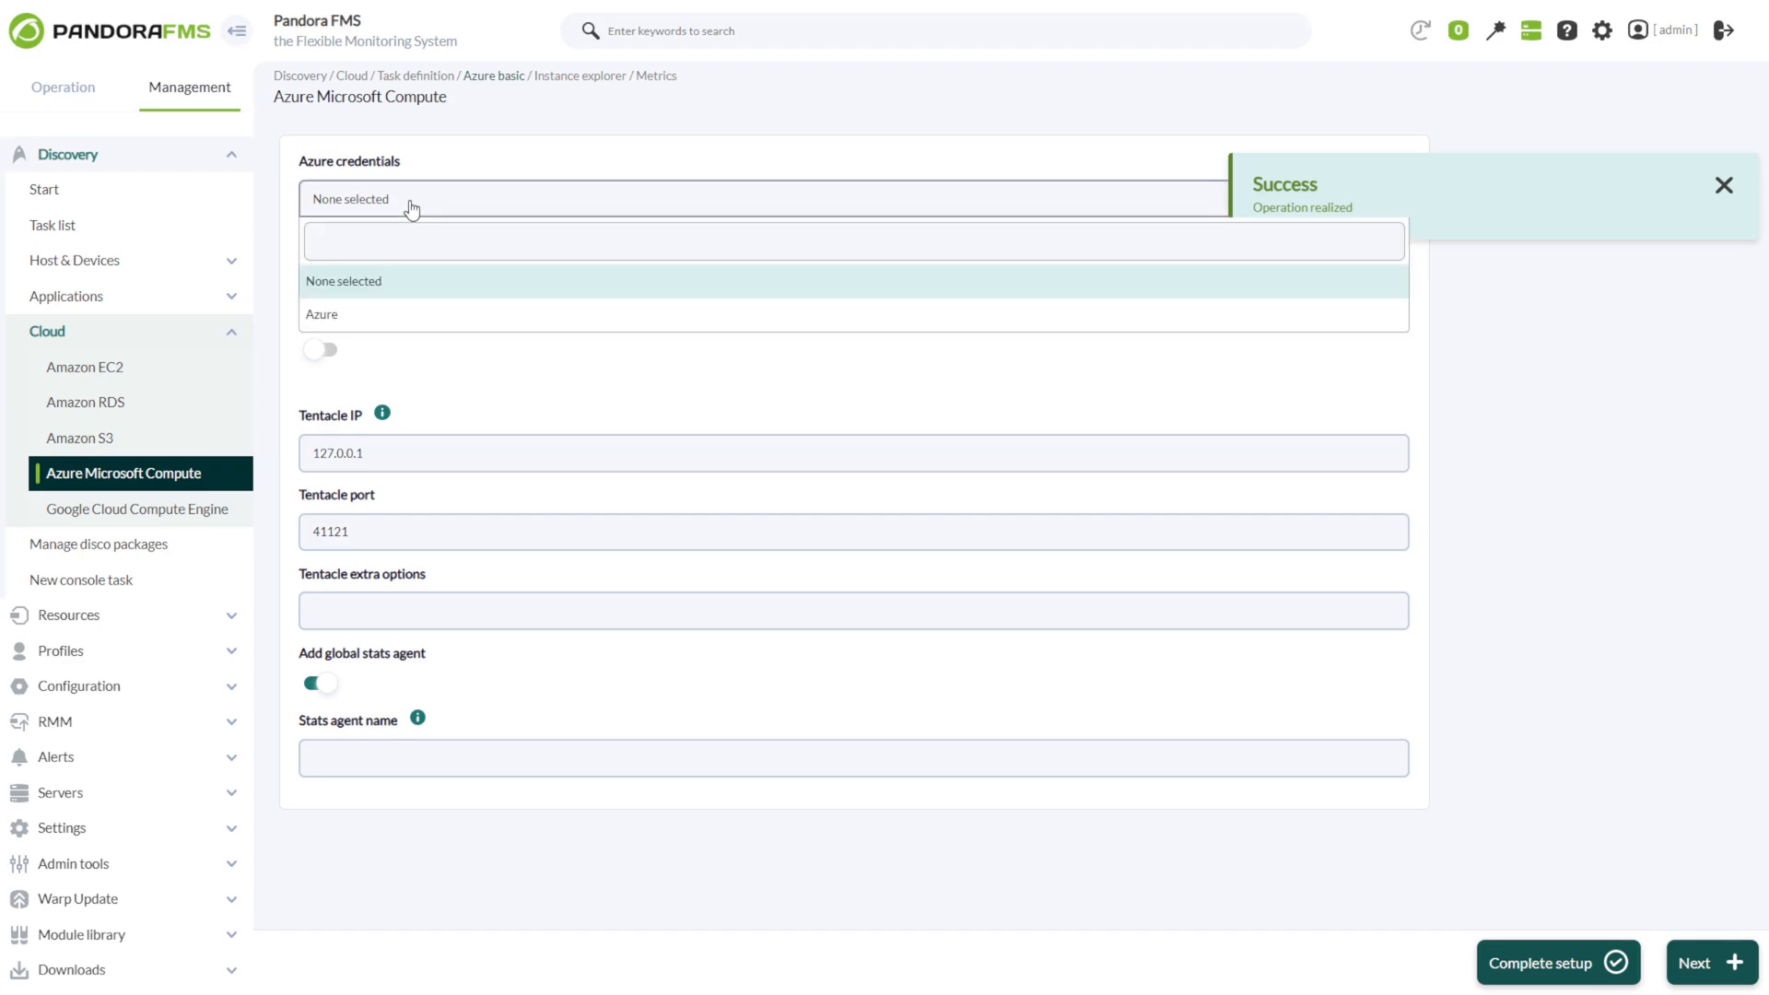
{"action": "left_click", "coordinate": [333, 314]}
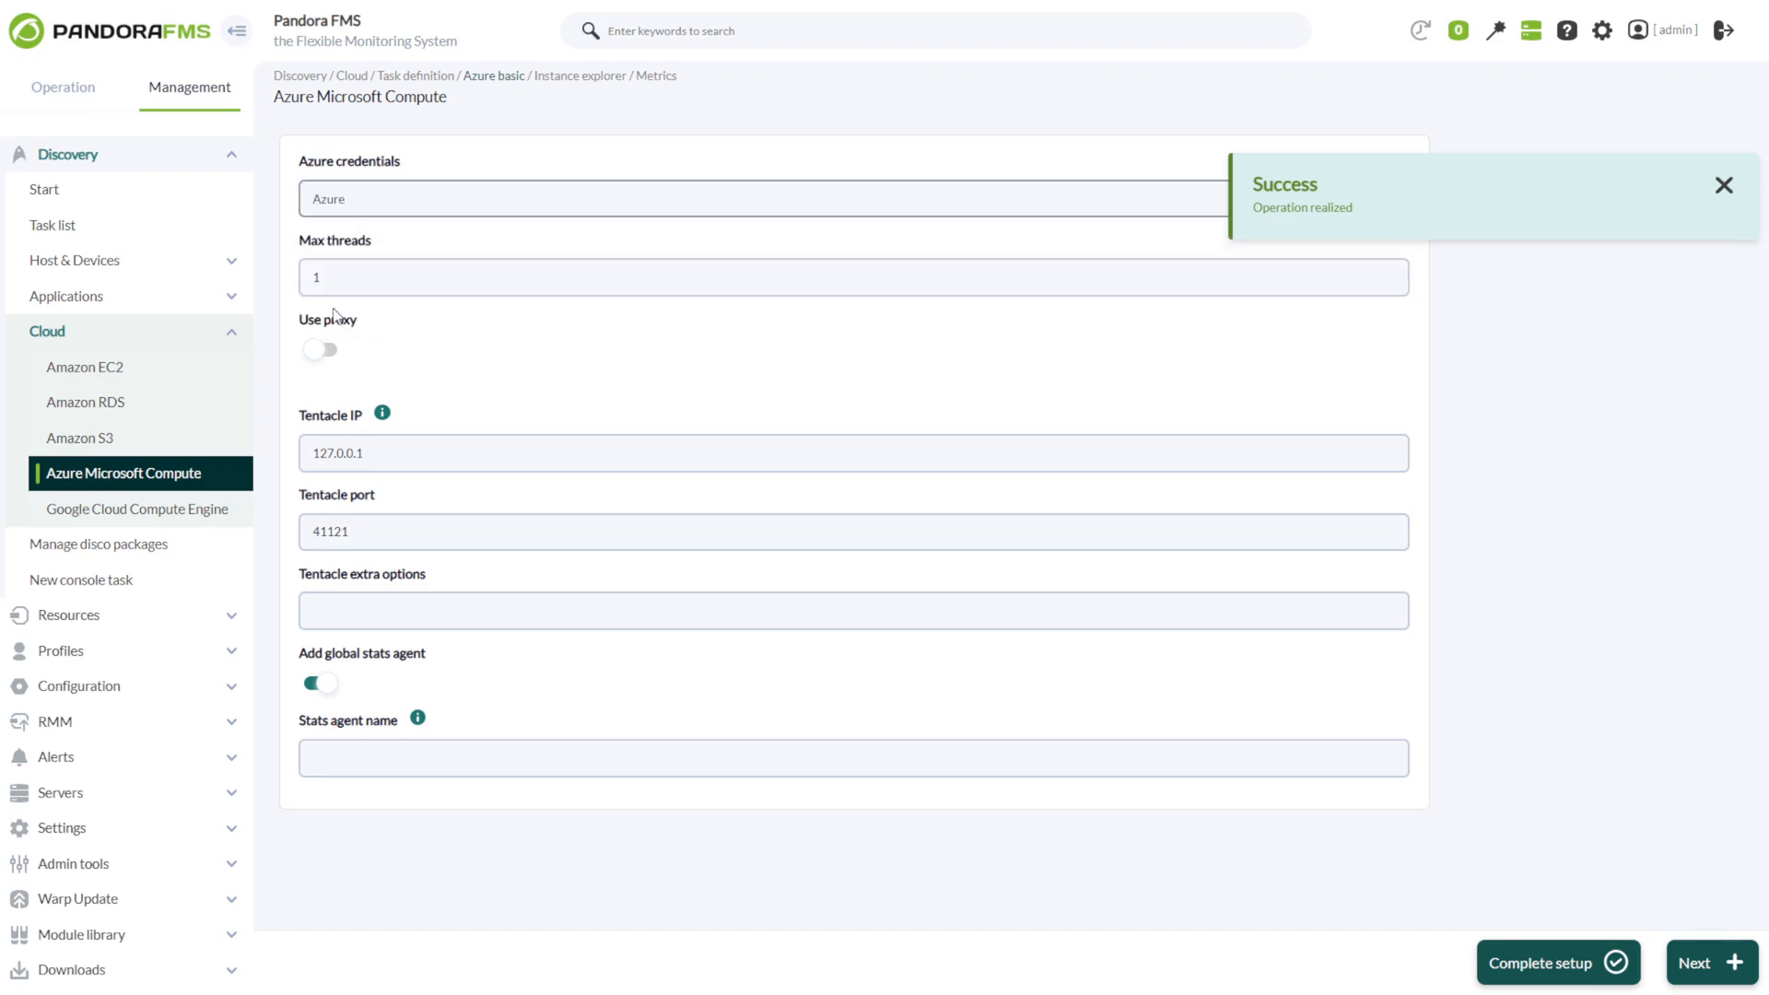
{"action": "double_click", "coordinate": [318, 276]}
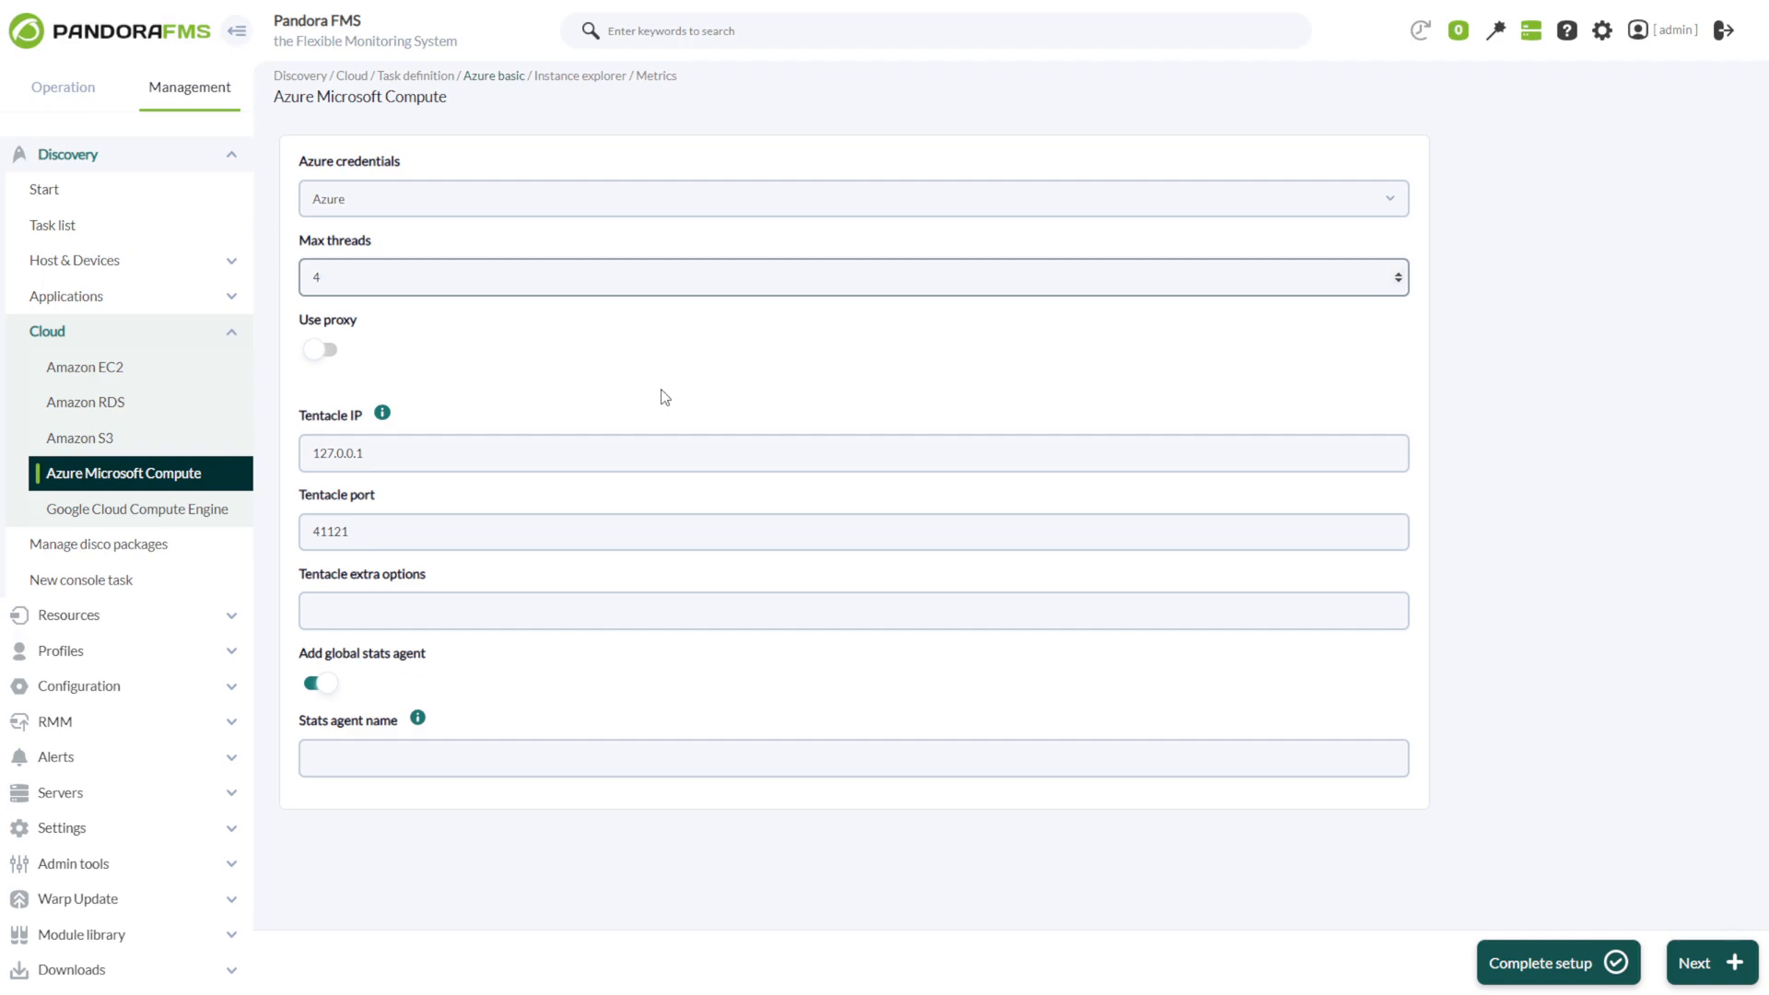
{"action": "left_click", "coordinate": [322, 351]}
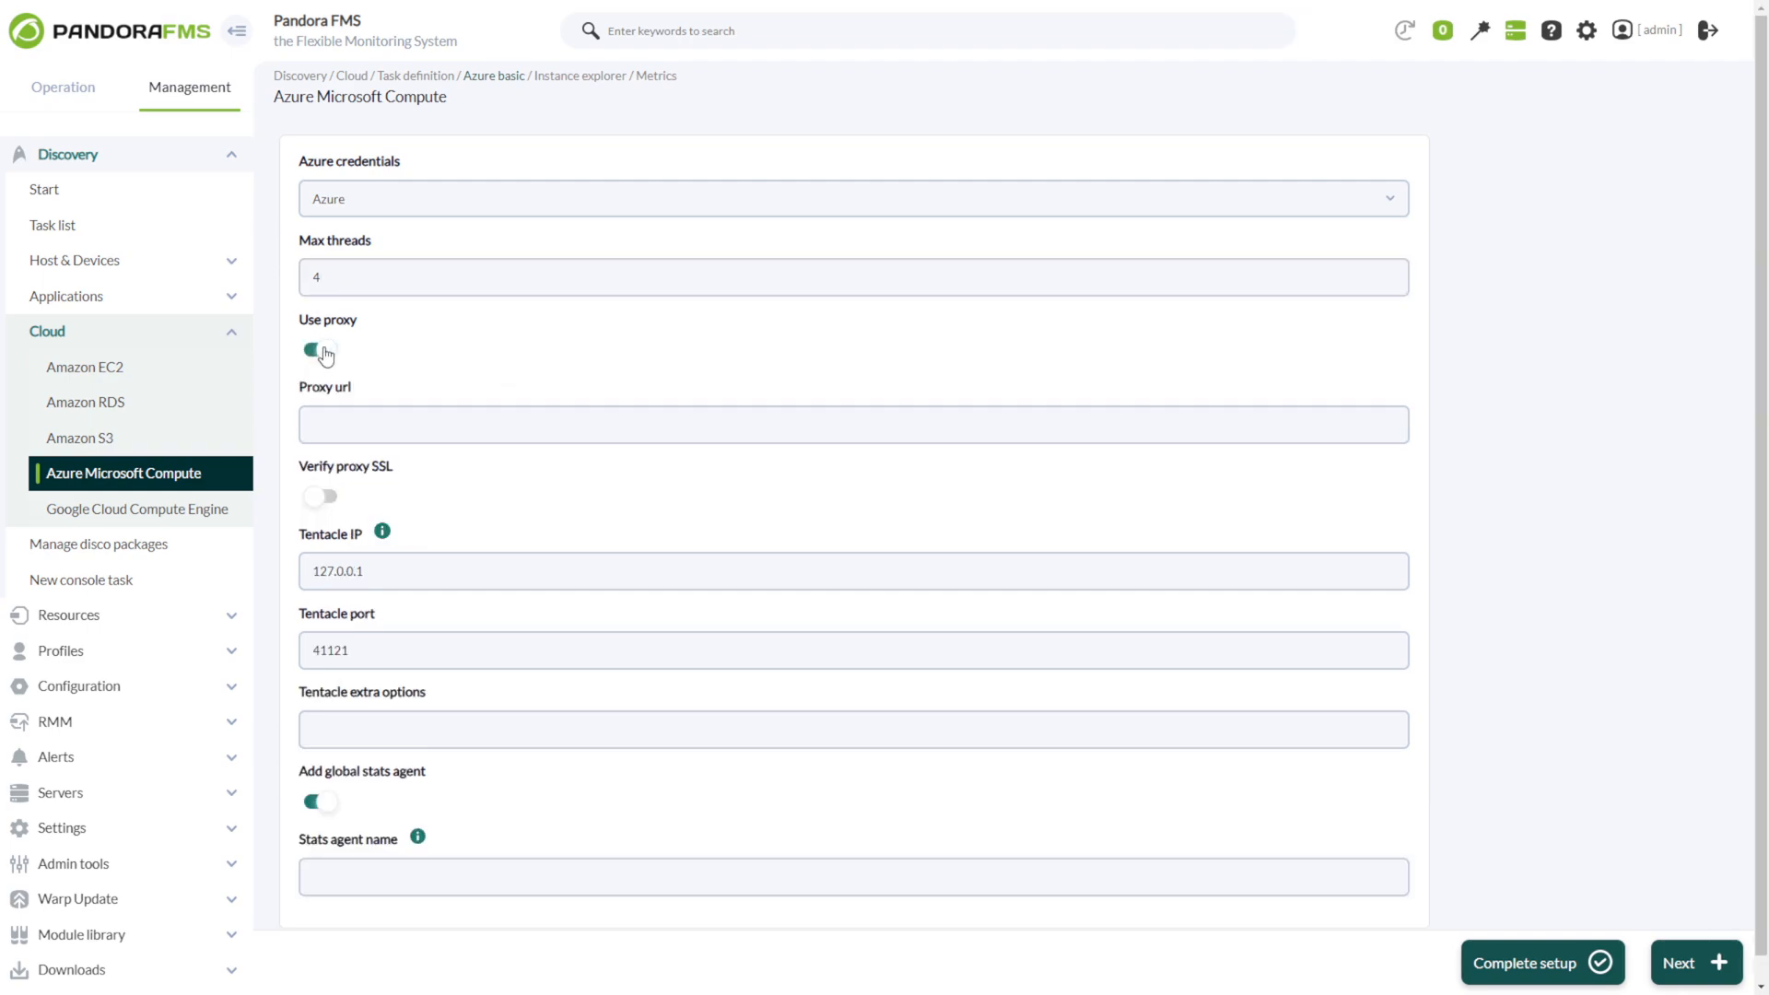
{"action": "left_click", "coordinate": [322, 351]}
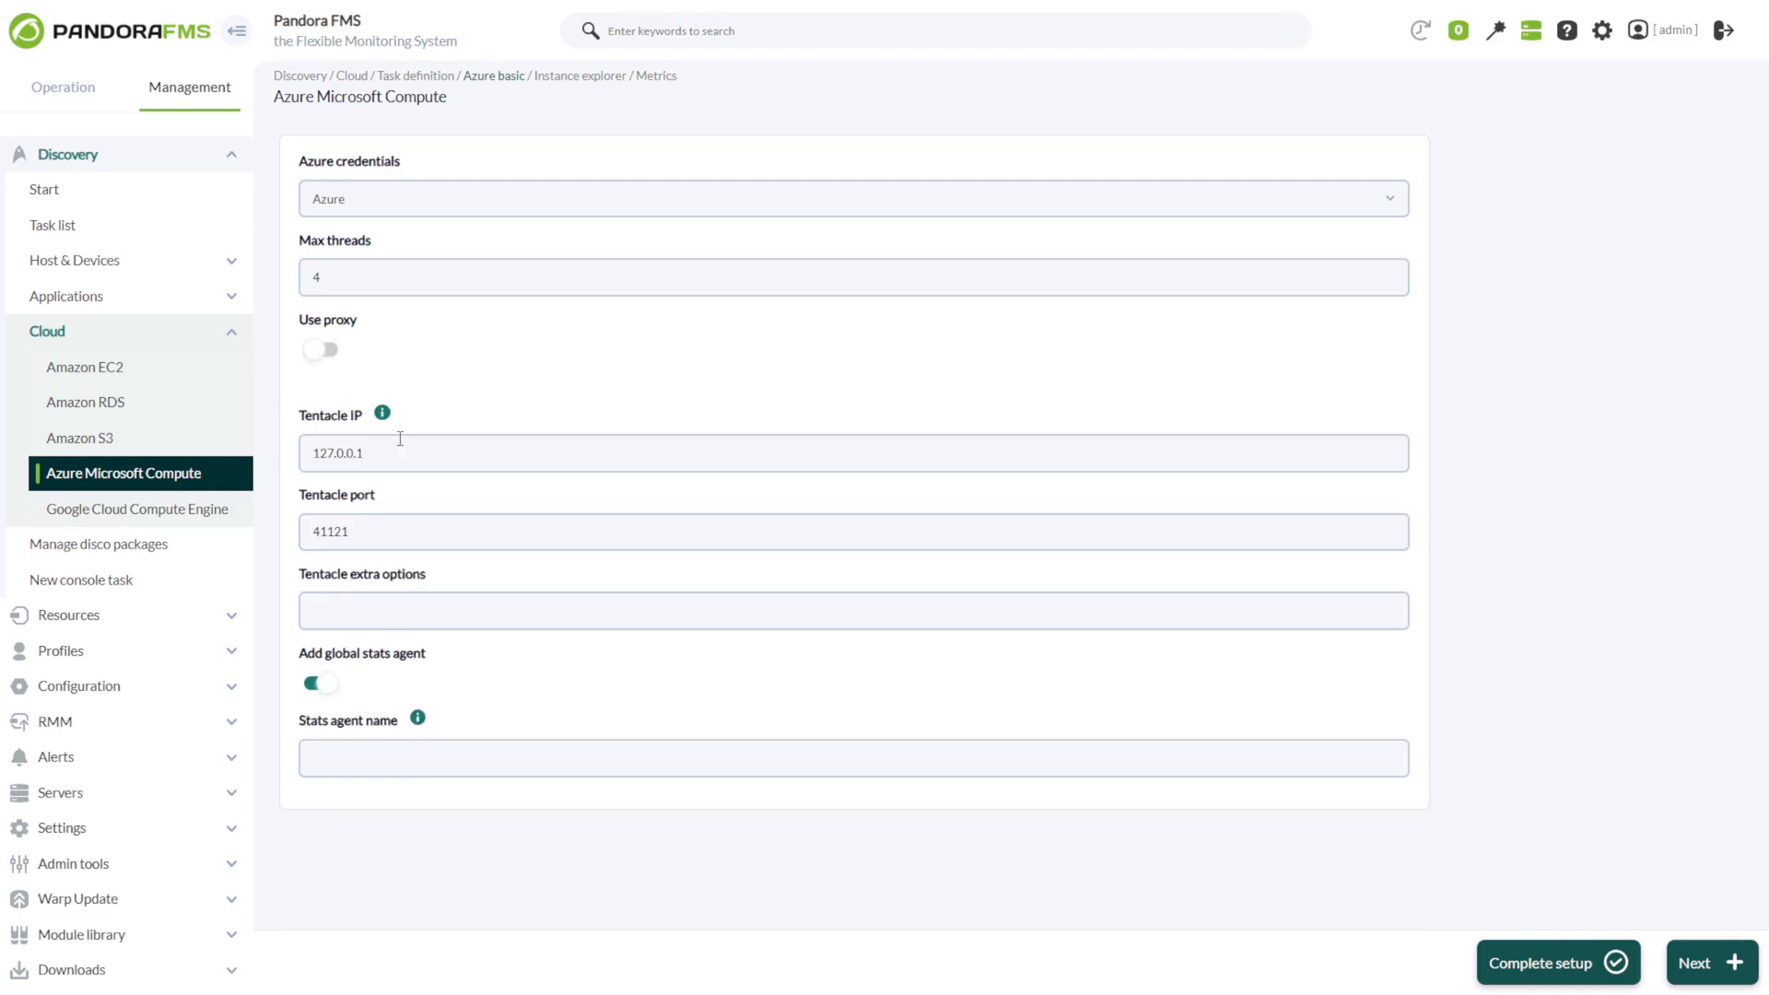
Name the global stats agent AZURE_Agent and continue to the instance explorer.
{"action": "mouse_move", "coordinate": [380, 423]}
{"action": "left_click_drag", "start_coordinate": [368, 452], "coordinate": [300, 453]}
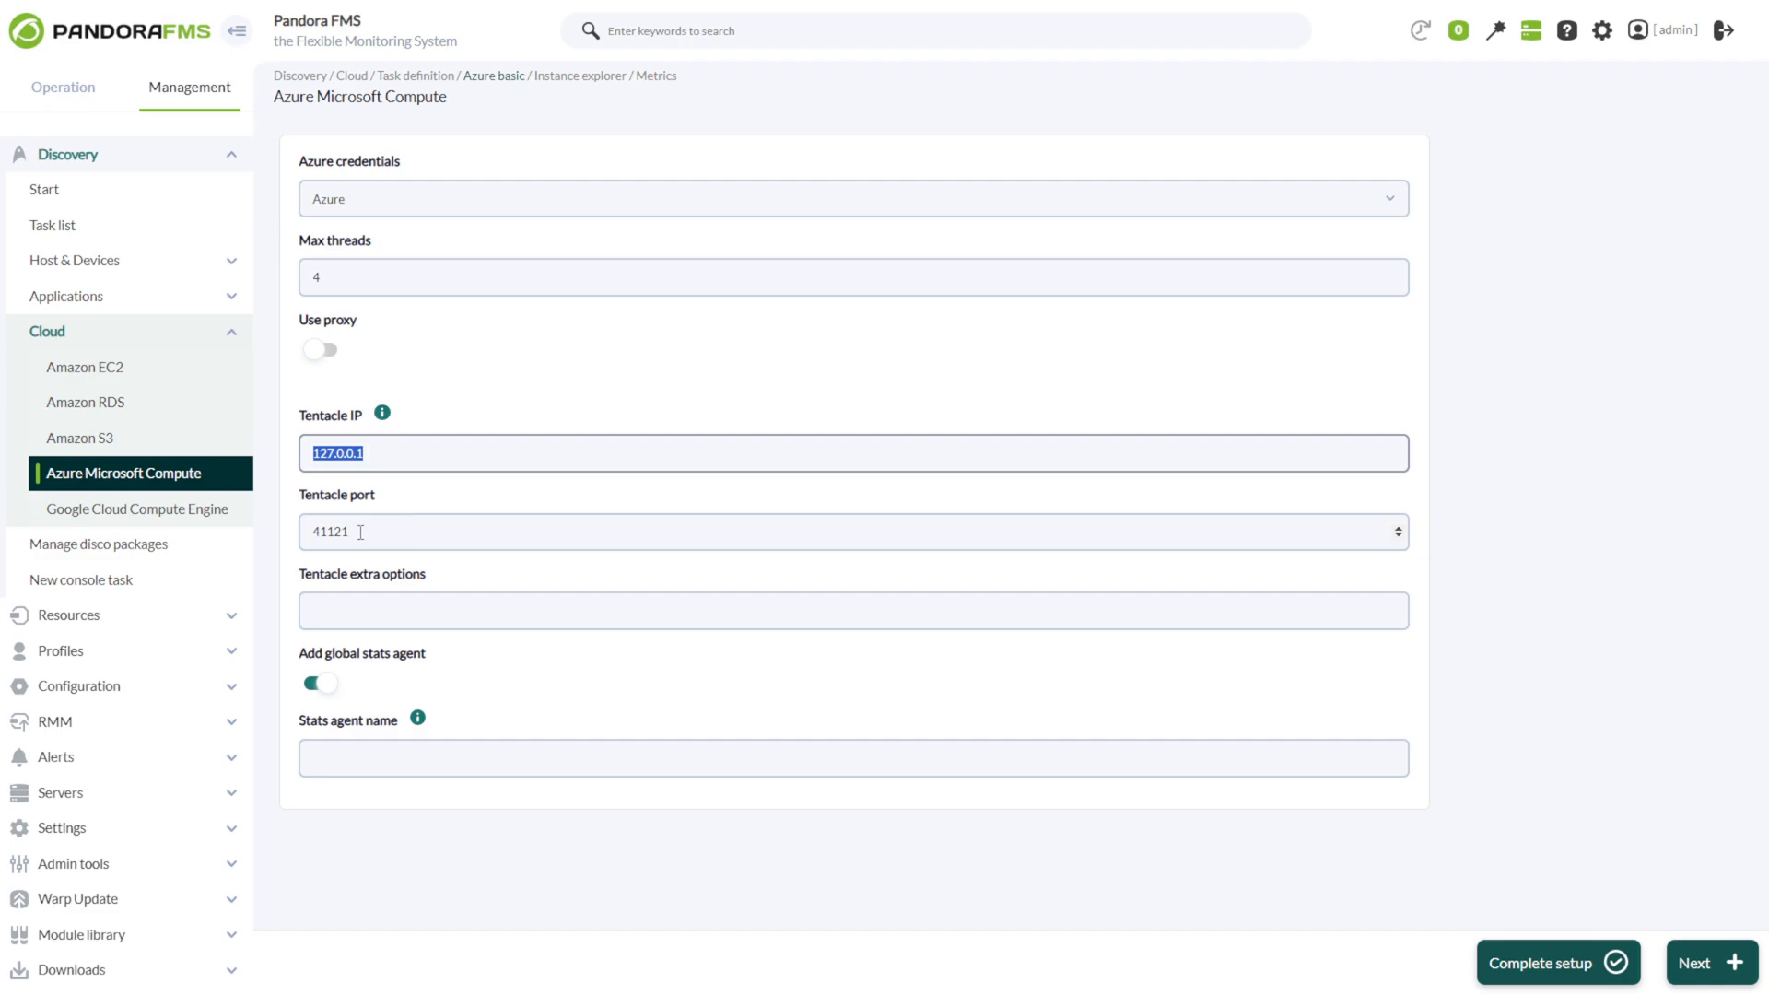
{"action": "left_click_drag", "start_coordinate": [360, 532], "coordinate": [302, 530]}
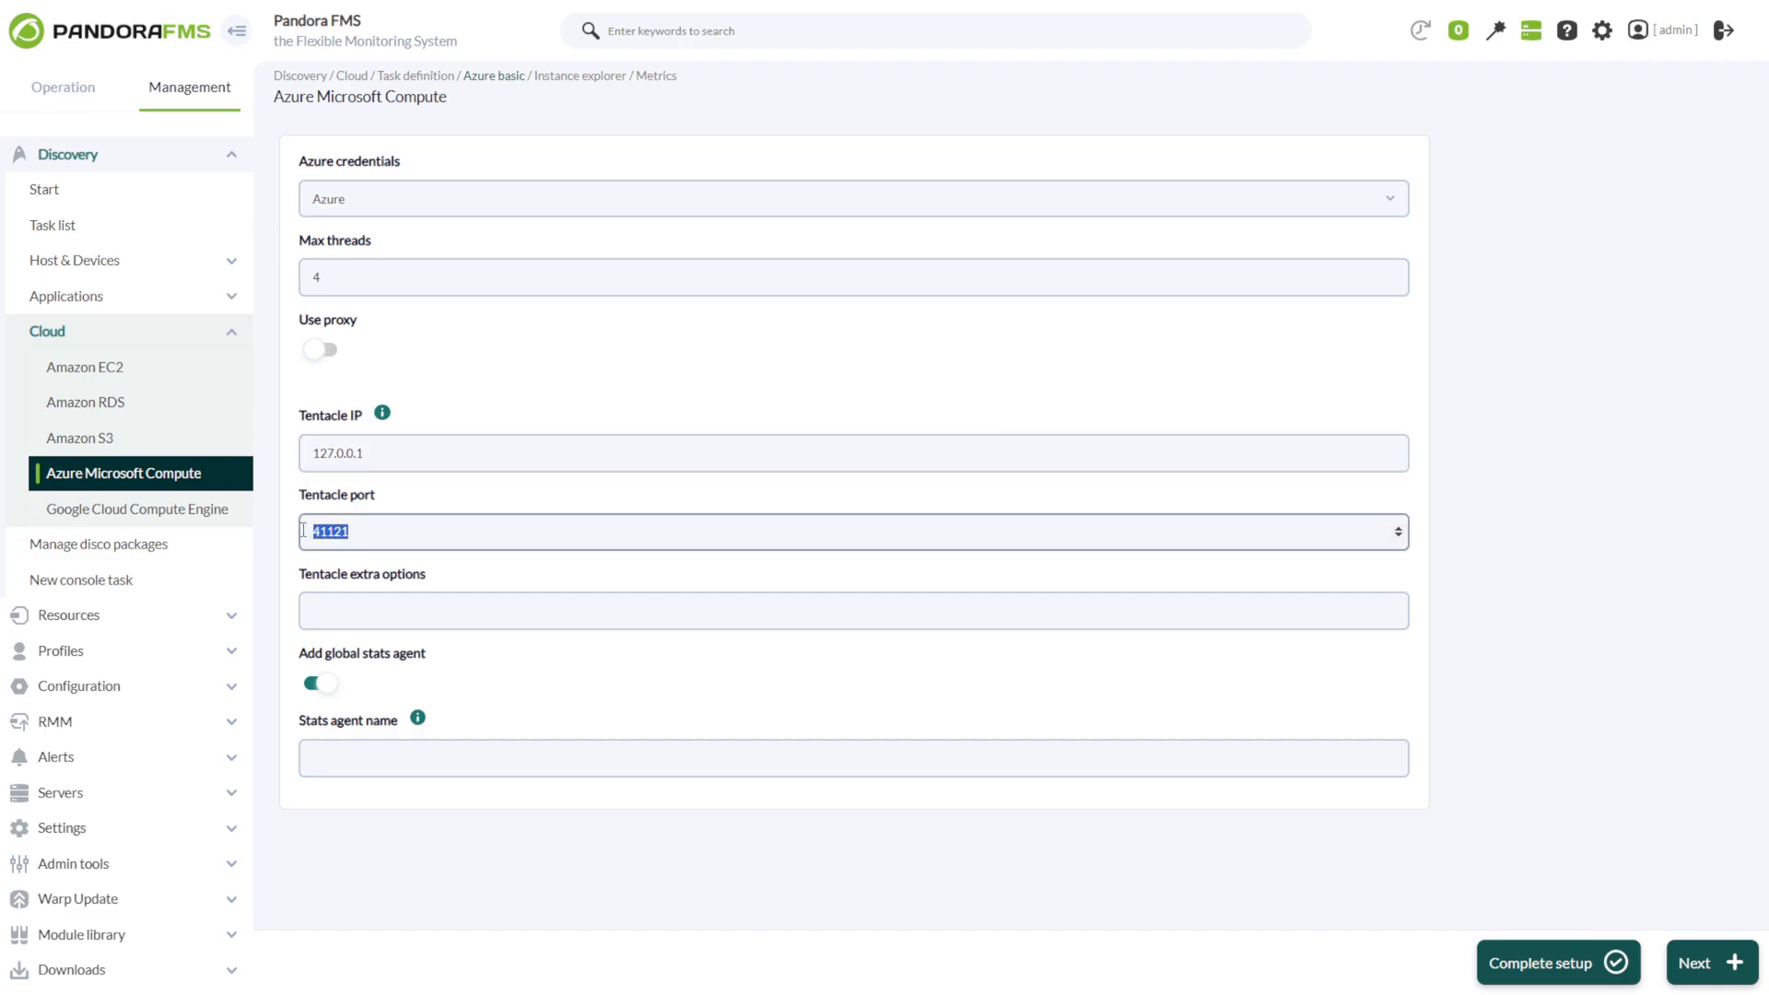
{"action": "left_click", "coordinate": [457, 571]}
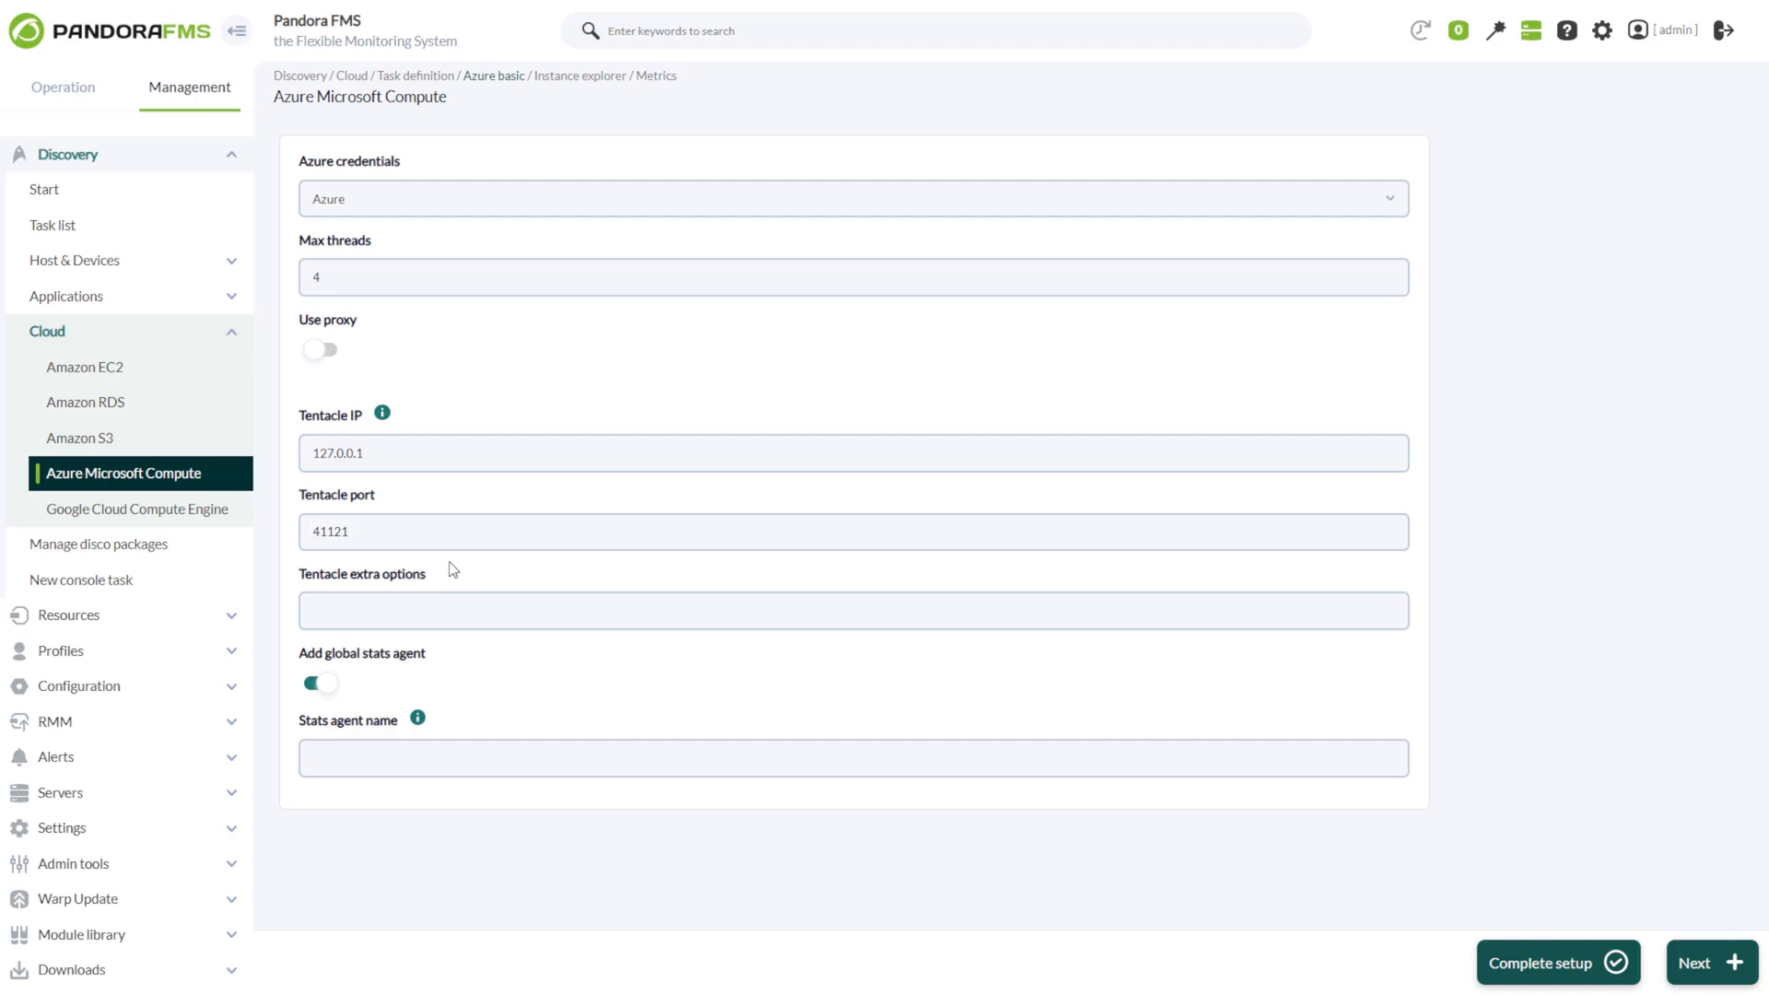
{"action": "left_click", "coordinate": [438, 608]}
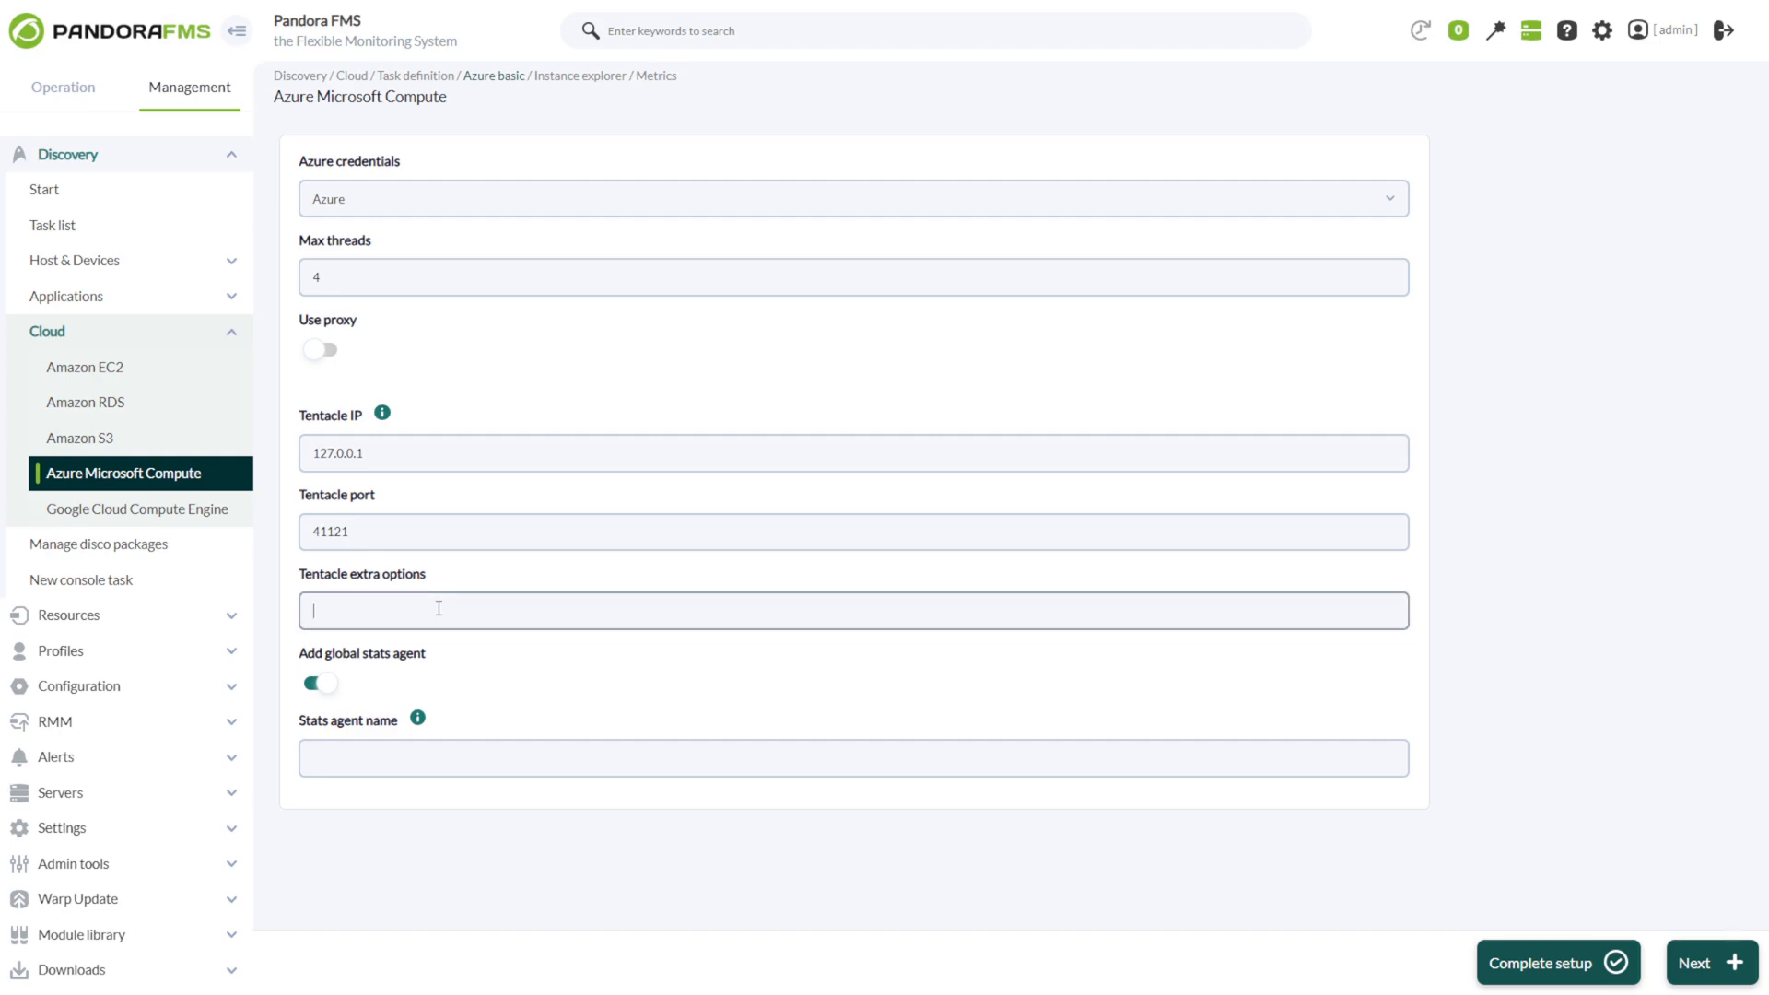
{"action": "left_click", "coordinate": [334, 692]}
{"action": "left_click", "coordinate": [333, 692]}
{"action": "left_click", "coordinate": [379, 757]}
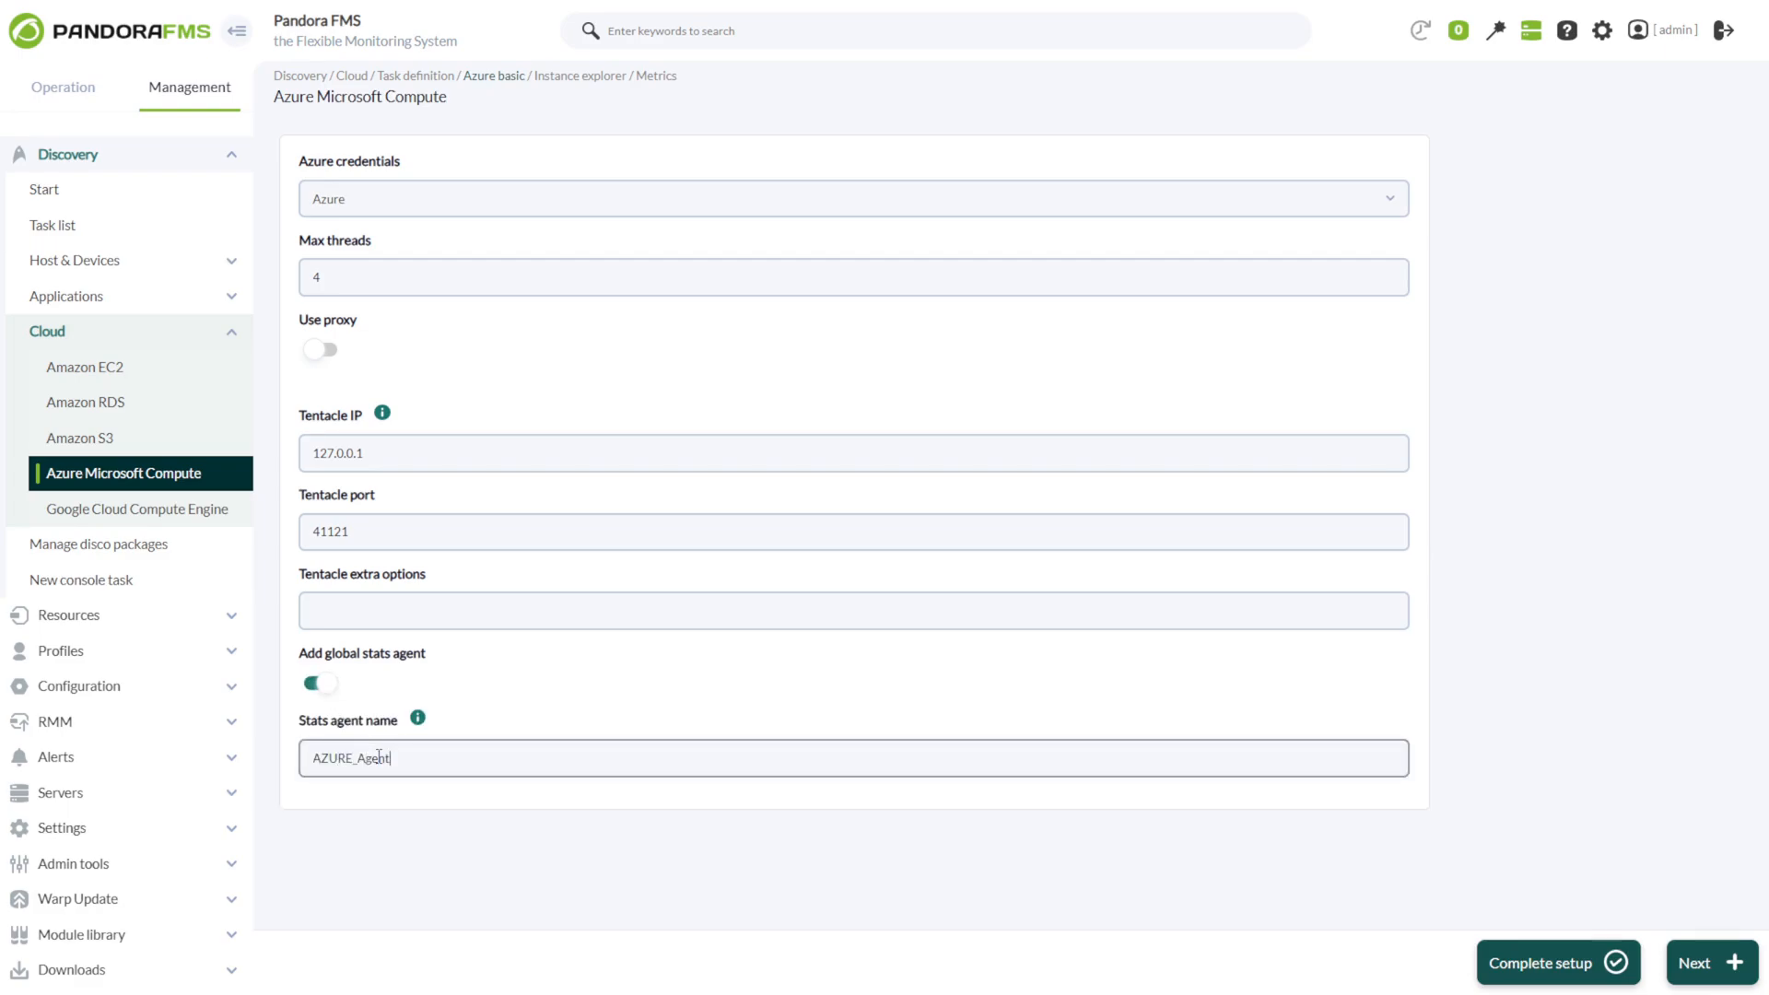
{"action": "left_click", "coordinate": [1698, 963]}
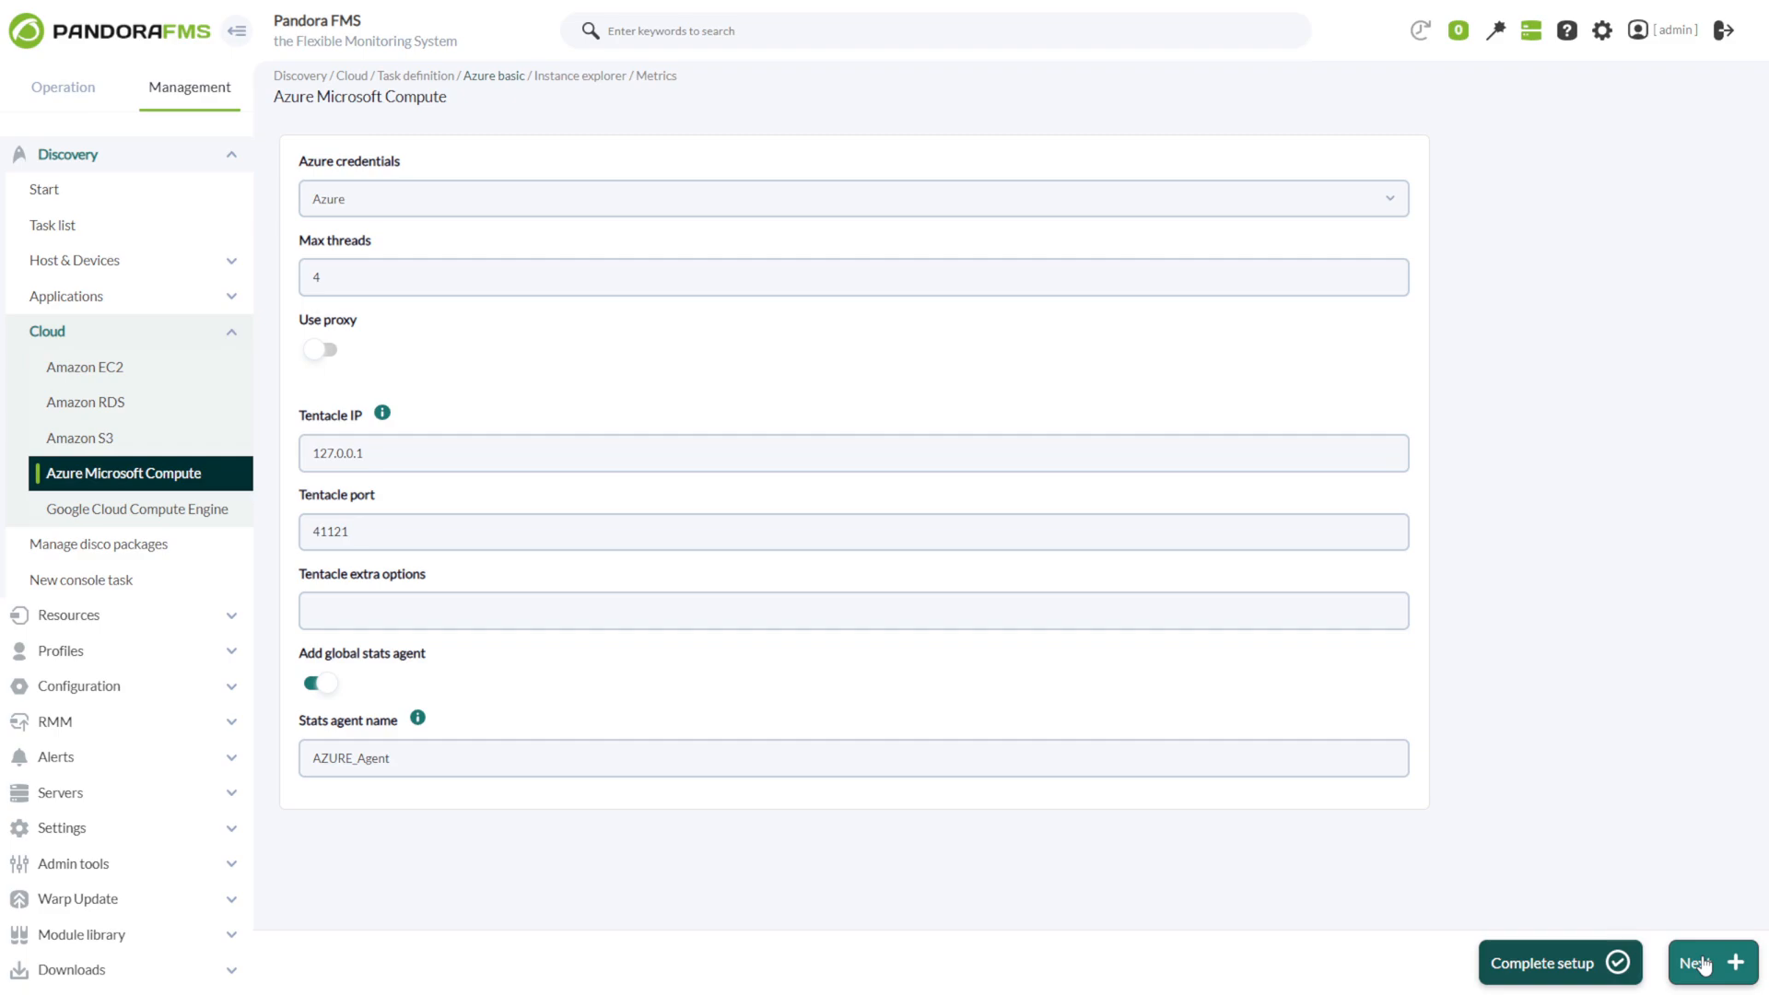
{"action": "left_click", "coordinate": [1702, 963]}
Select the West Europe region with its Standard_B1s instance Azure2.0 and continue to the metrics page.
{"action": "scroll", "coordinate": [532, 868], "scroll_direction": "down", "scroll_amount": 9}
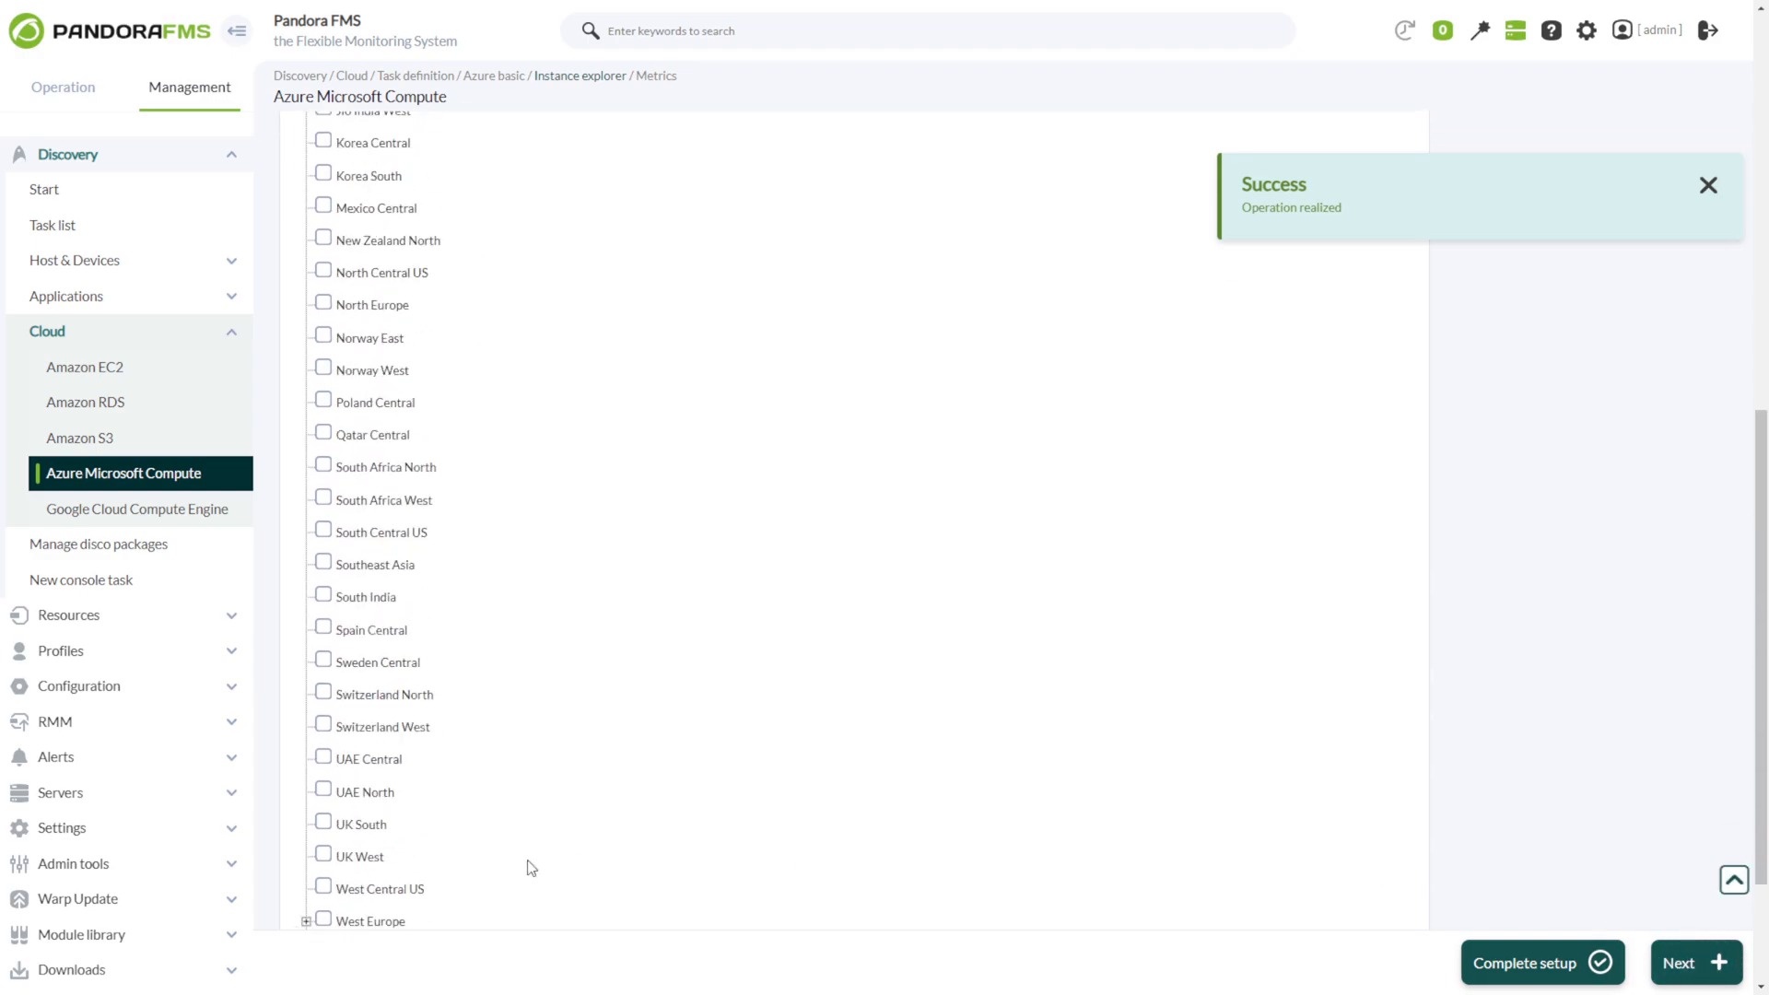
{"action": "scroll", "coordinate": [520, 864], "scroll_direction": "down", "scroll_amount": 3}
{"action": "left_click", "coordinate": [306, 724]}
{"action": "left_click", "coordinate": [323, 757]}
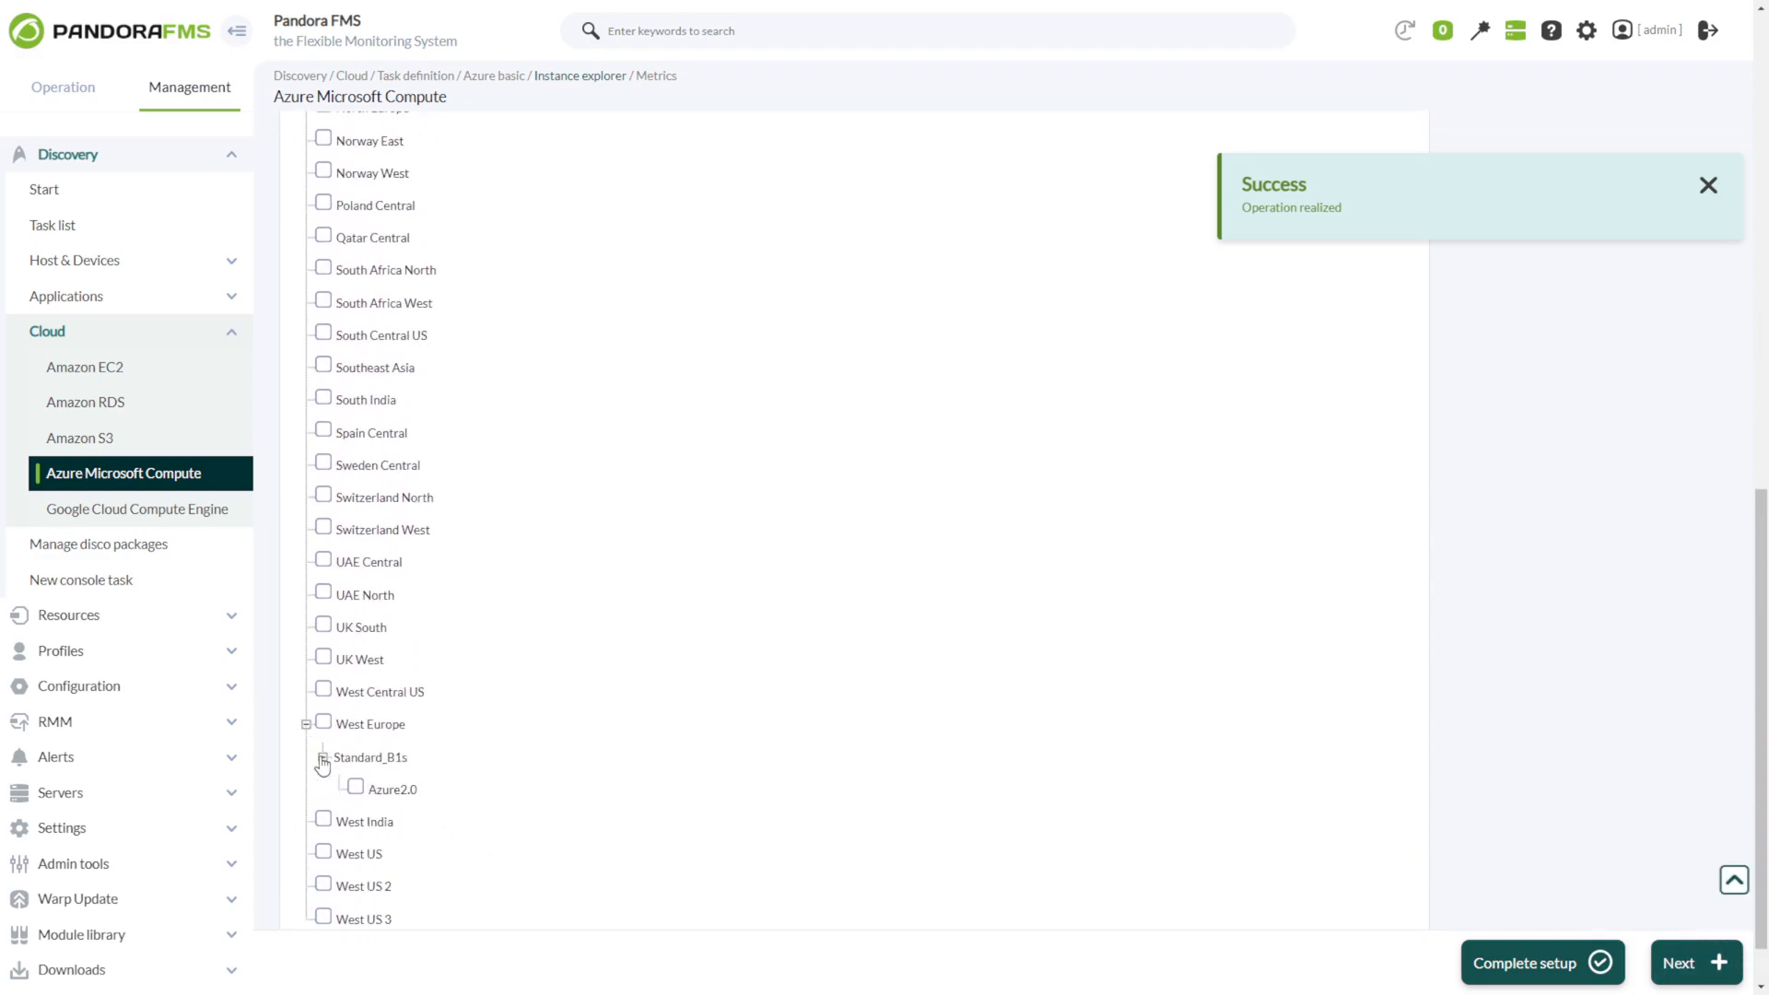
{"action": "left_click", "coordinate": [323, 721]}
{"action": "left_click", "coordinate": [356, 786]}
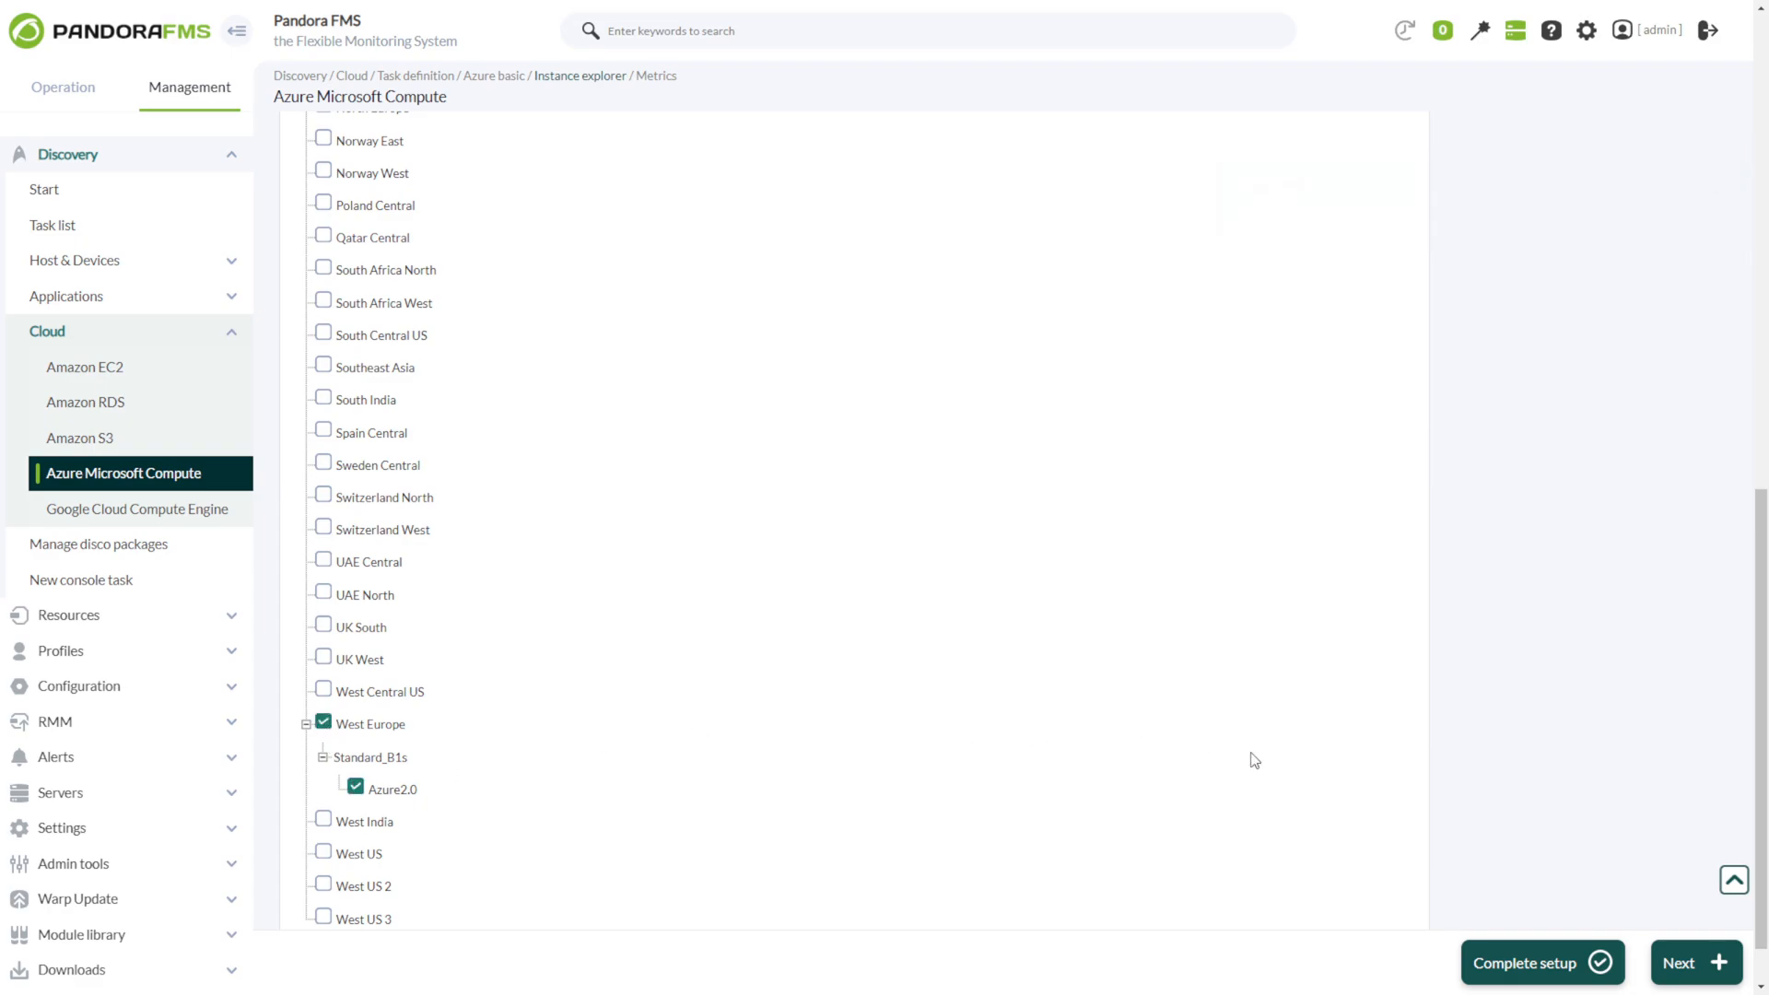
{"action": "left_click", "coordinate": [1691, 963]}
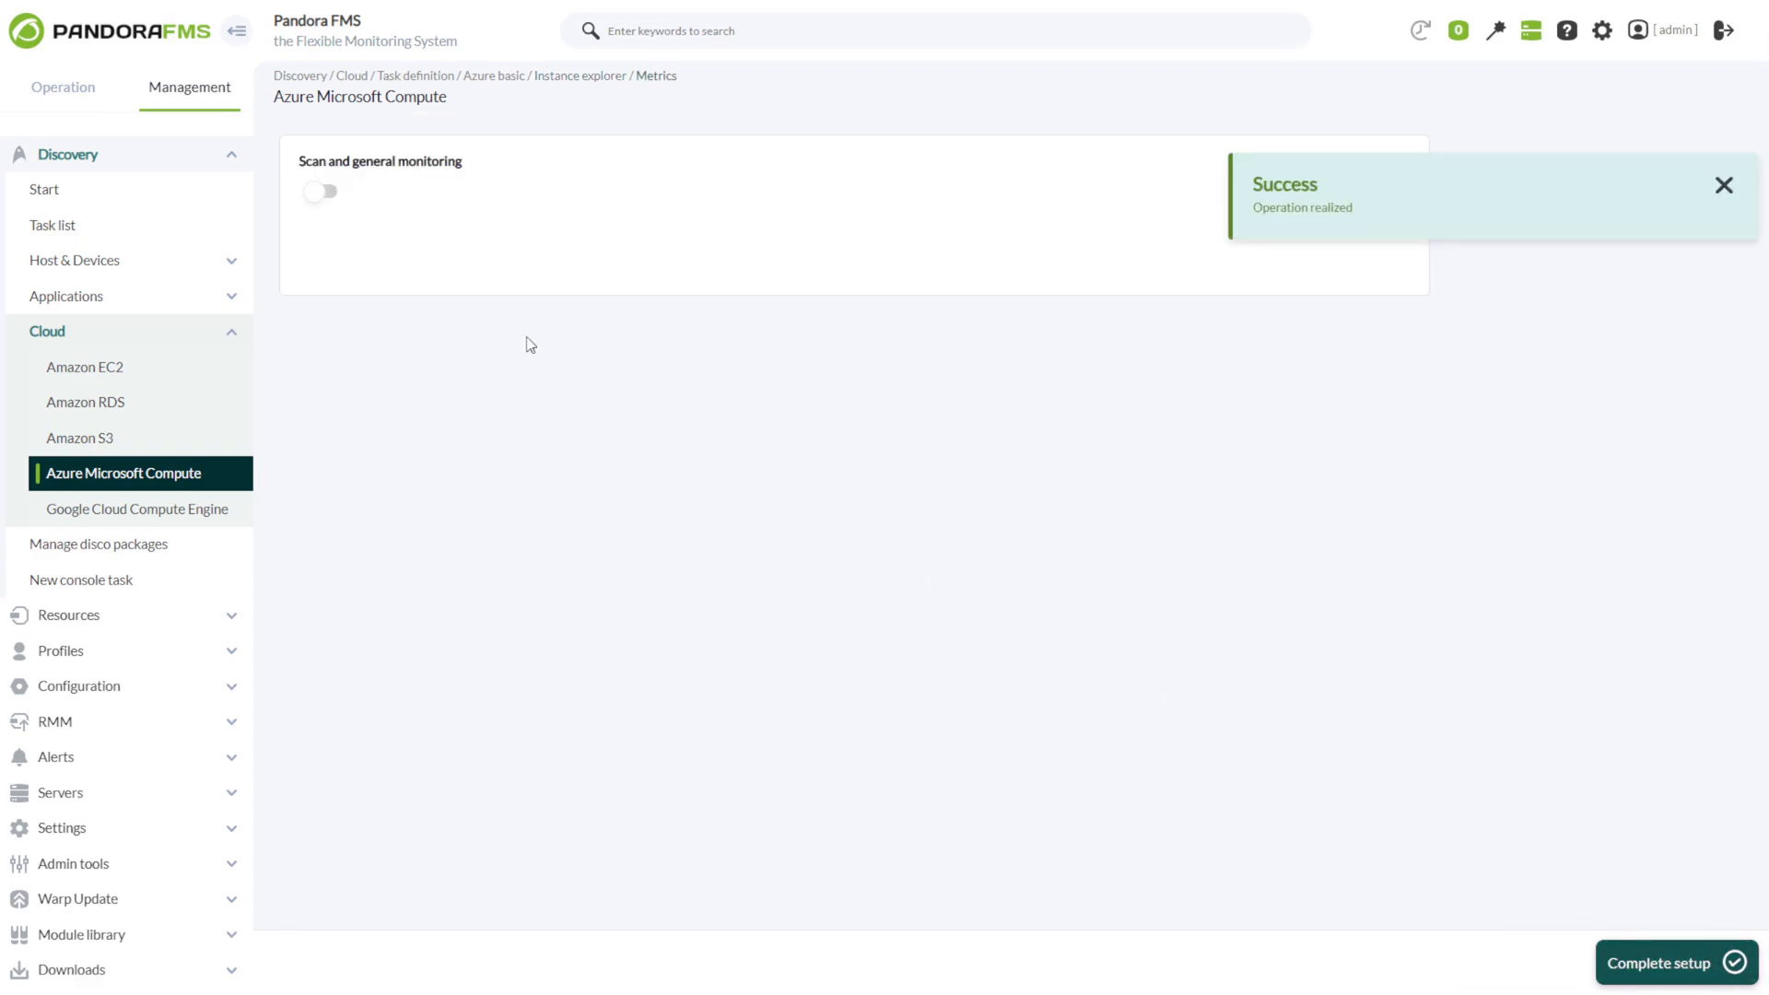
Enable scan and general monitoring plus CPU, IOPs, disk and network performance summaries, then complete the setup.
{"action": "left_click", "coordinate": [320, 193]}
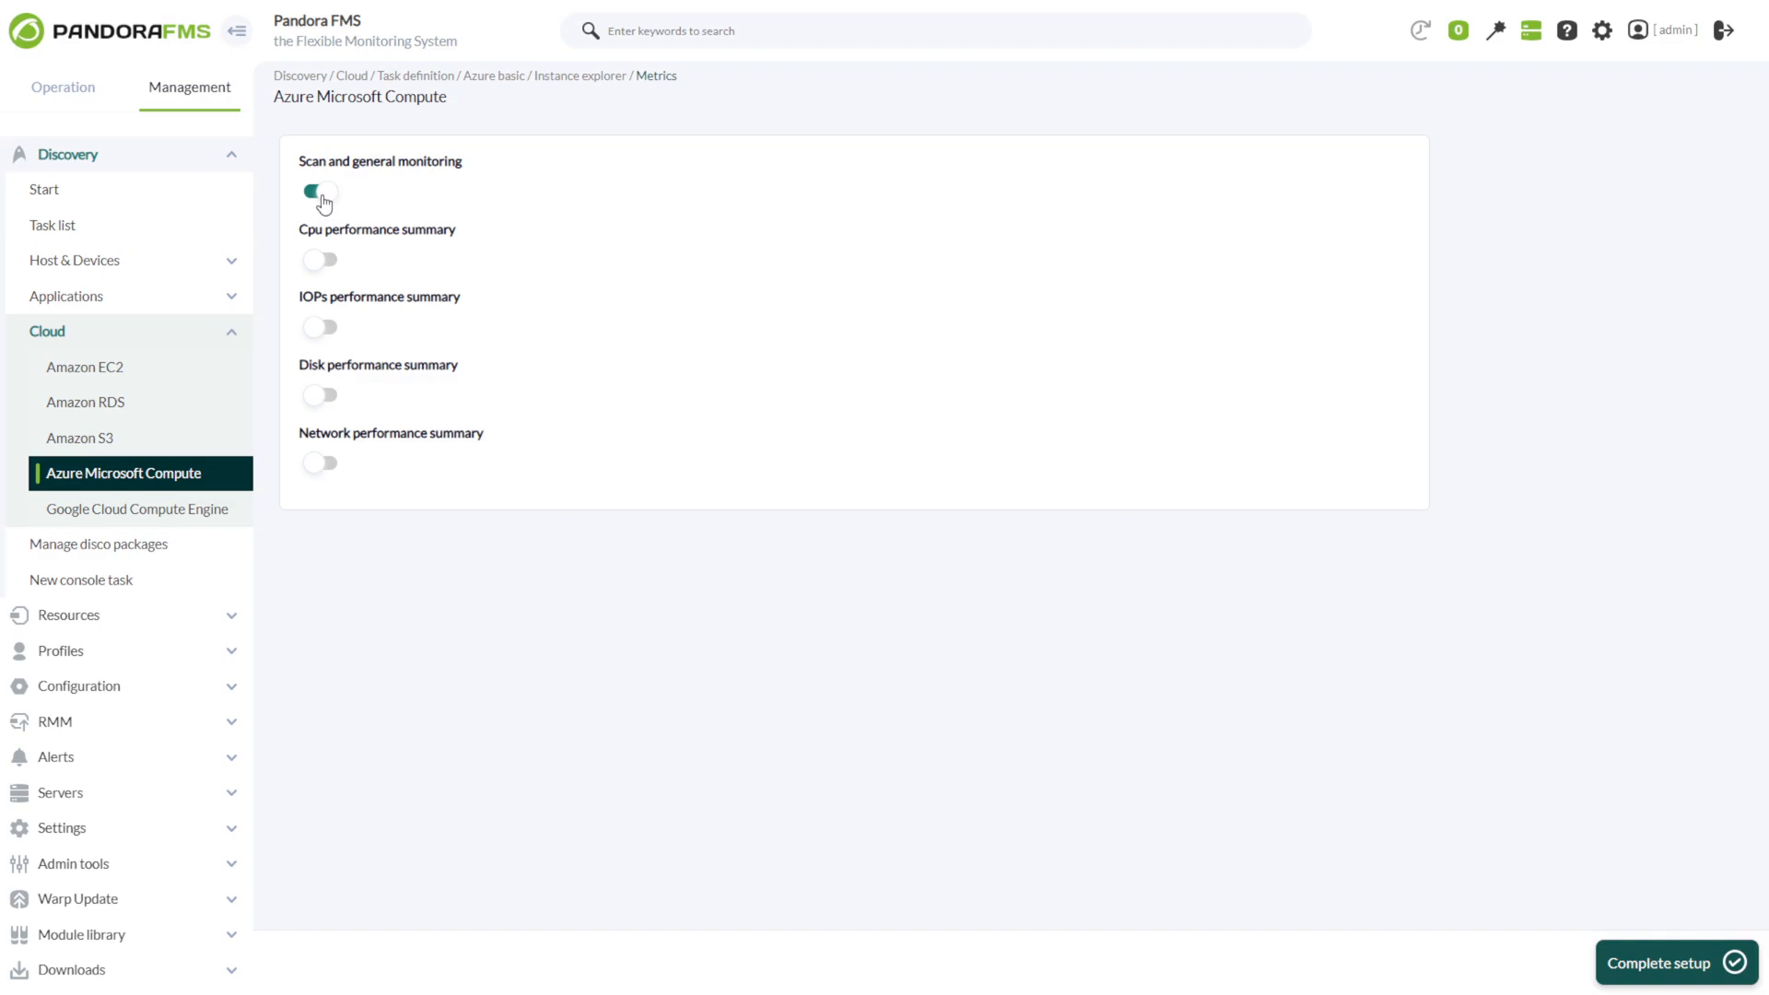
{"action": "left_click", "coordinate": [333, 270]}
{"action": "left_click", "coordinate": [321, 331]}
{"action": "left_click", "coordinate": [318, 398]}
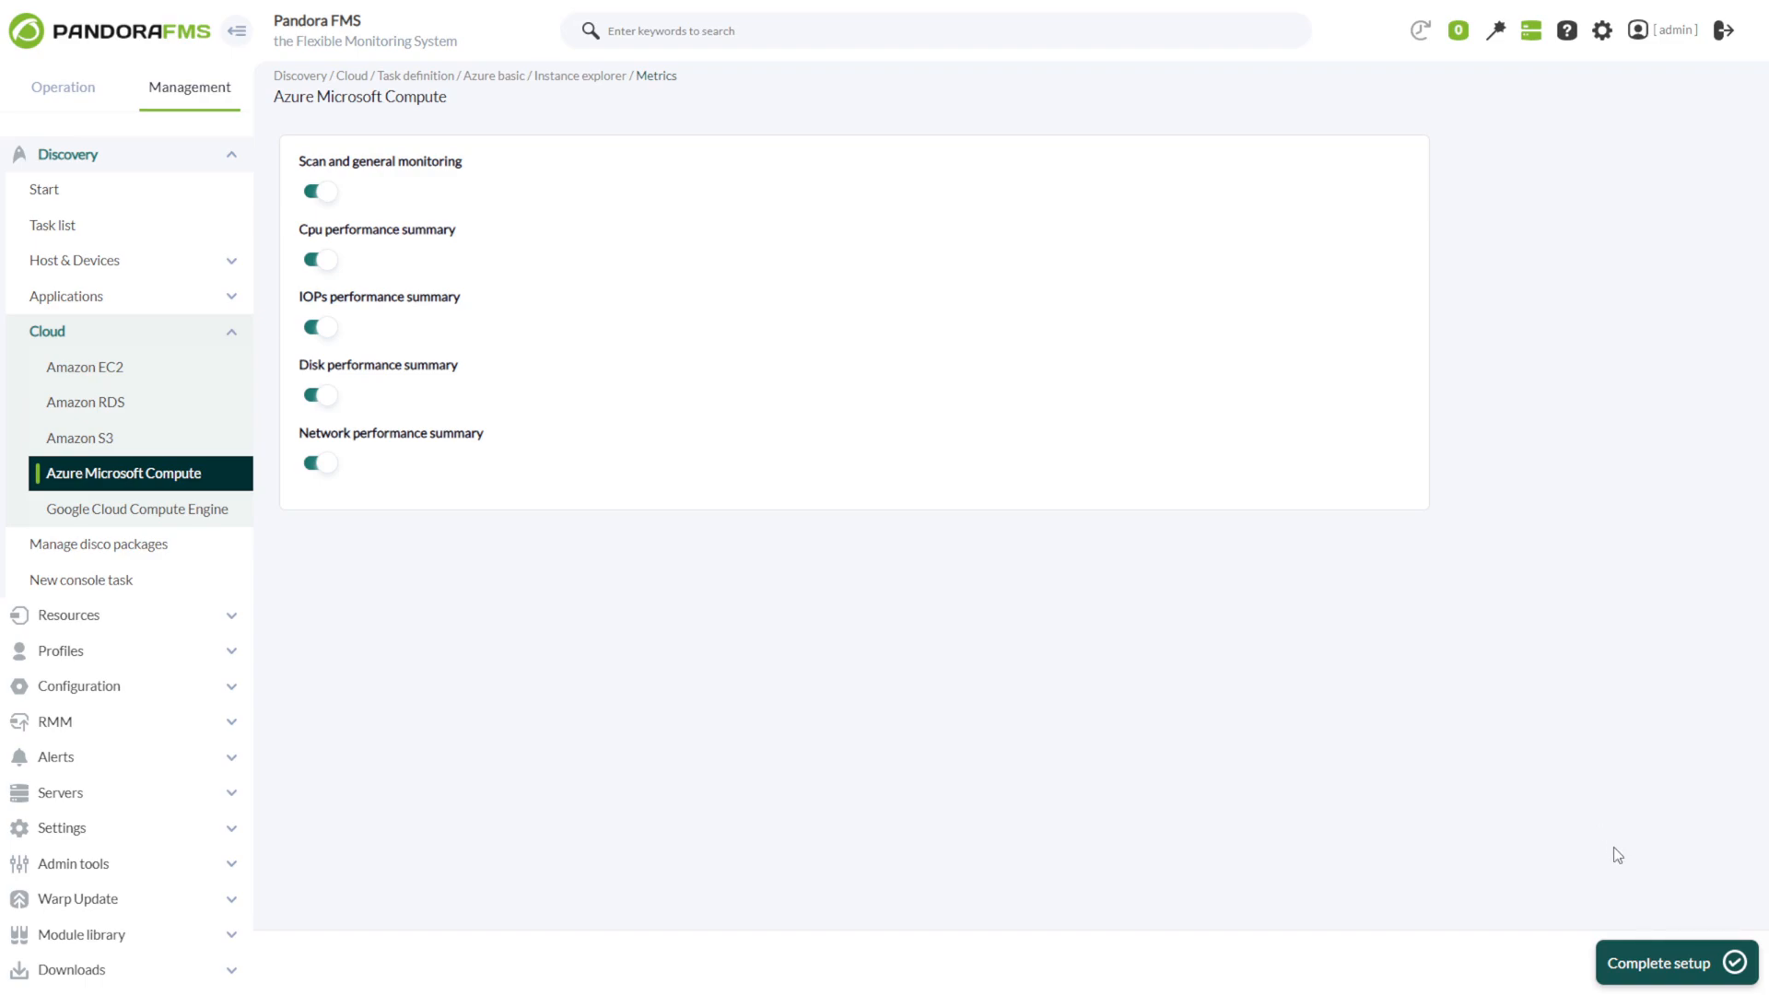
{"action": "left_click", "coordinate": [1636, 980]}
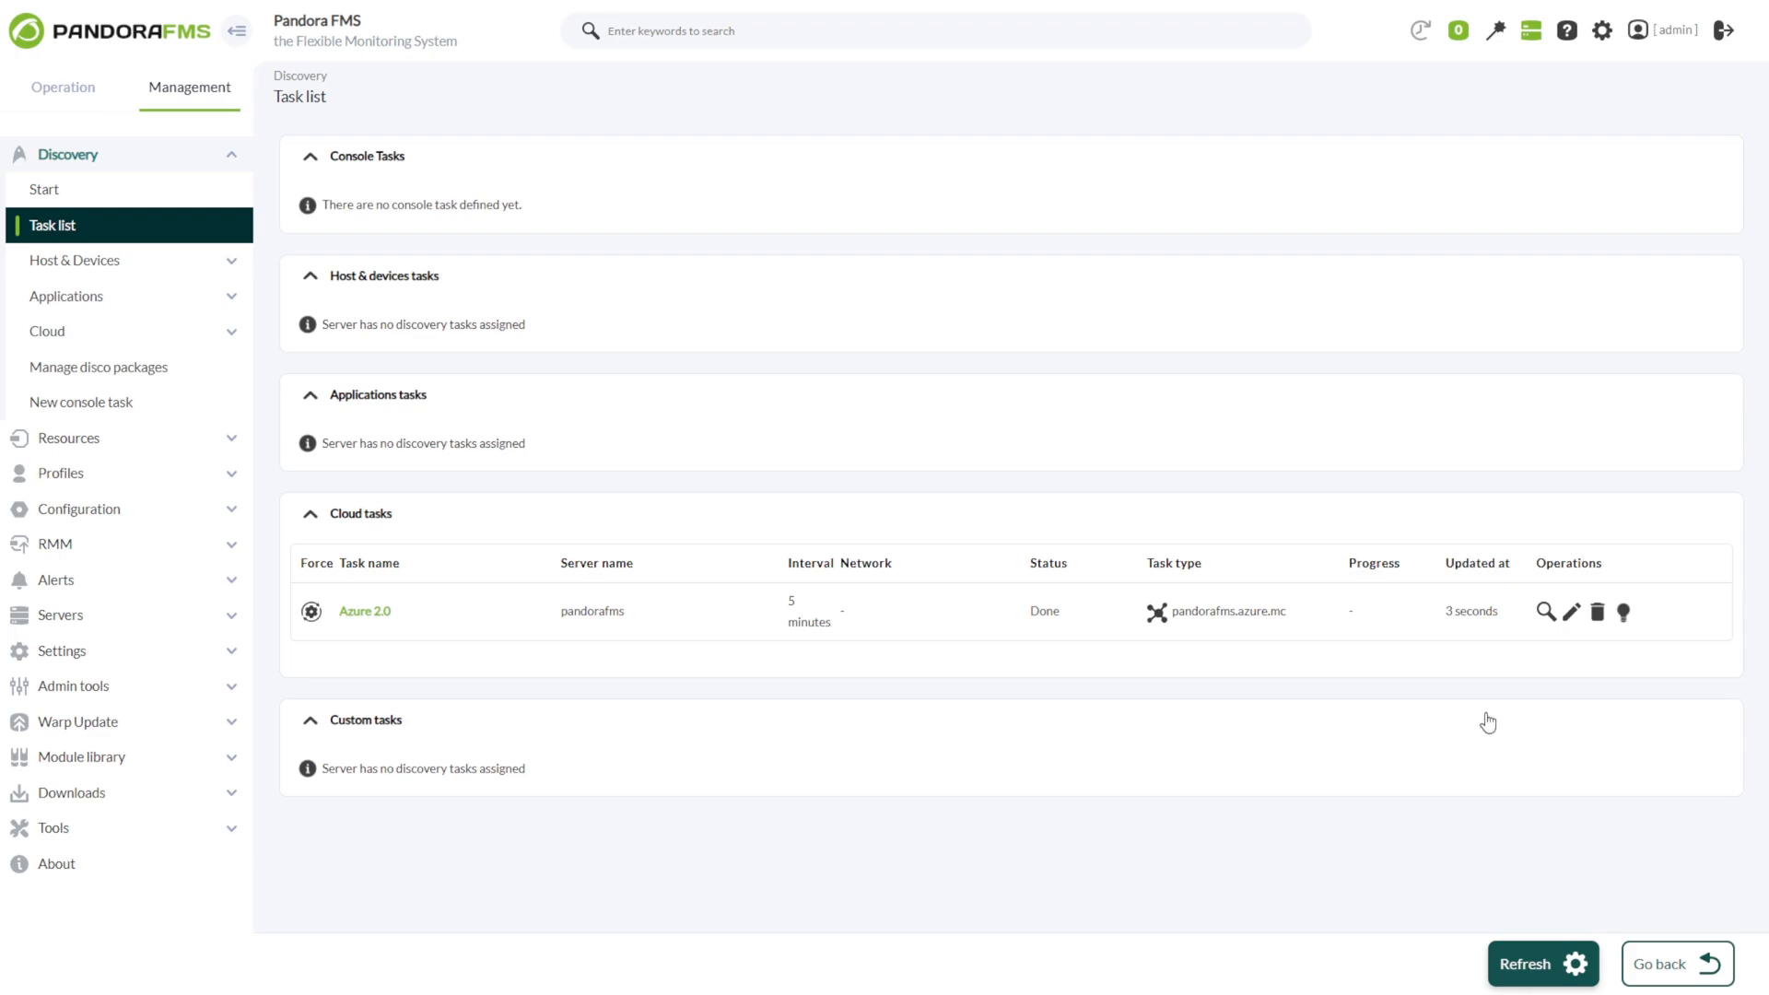
Review the progress summary of the Azure 2.0 cloud task.
{"action": "left_click", "coordinate": [1544, 612]}
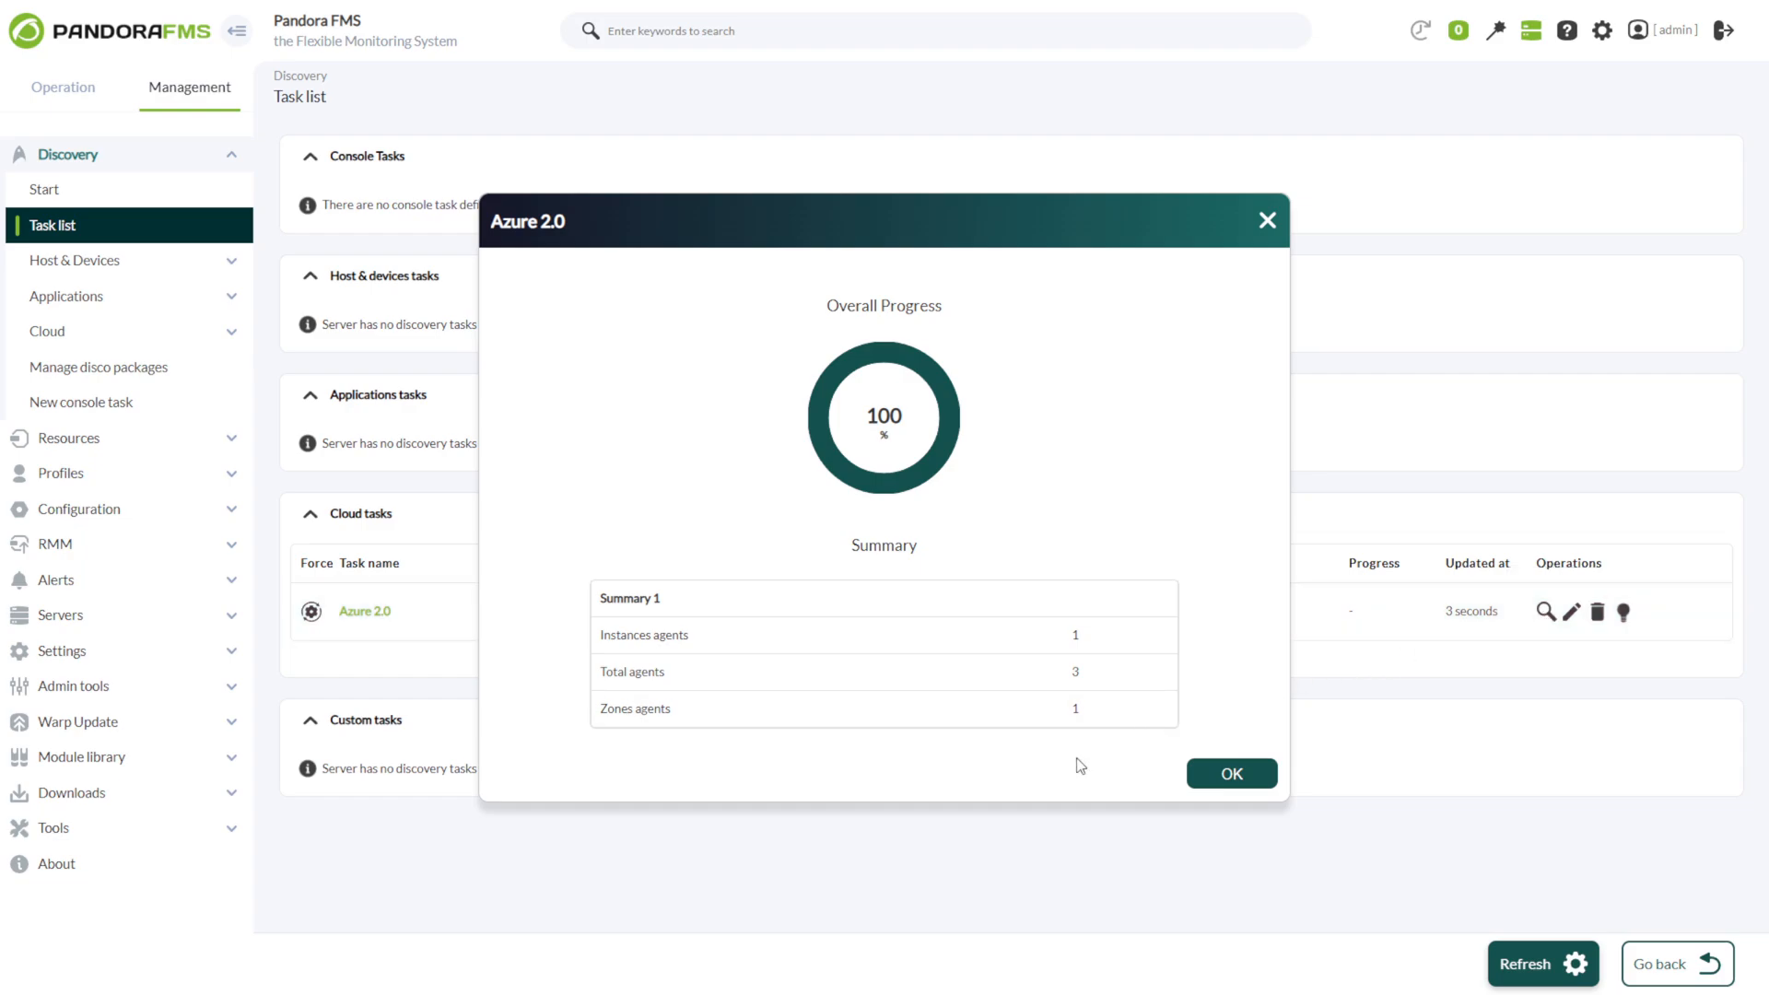
{"action": "left_click", "coordinate": [1231, 776]}
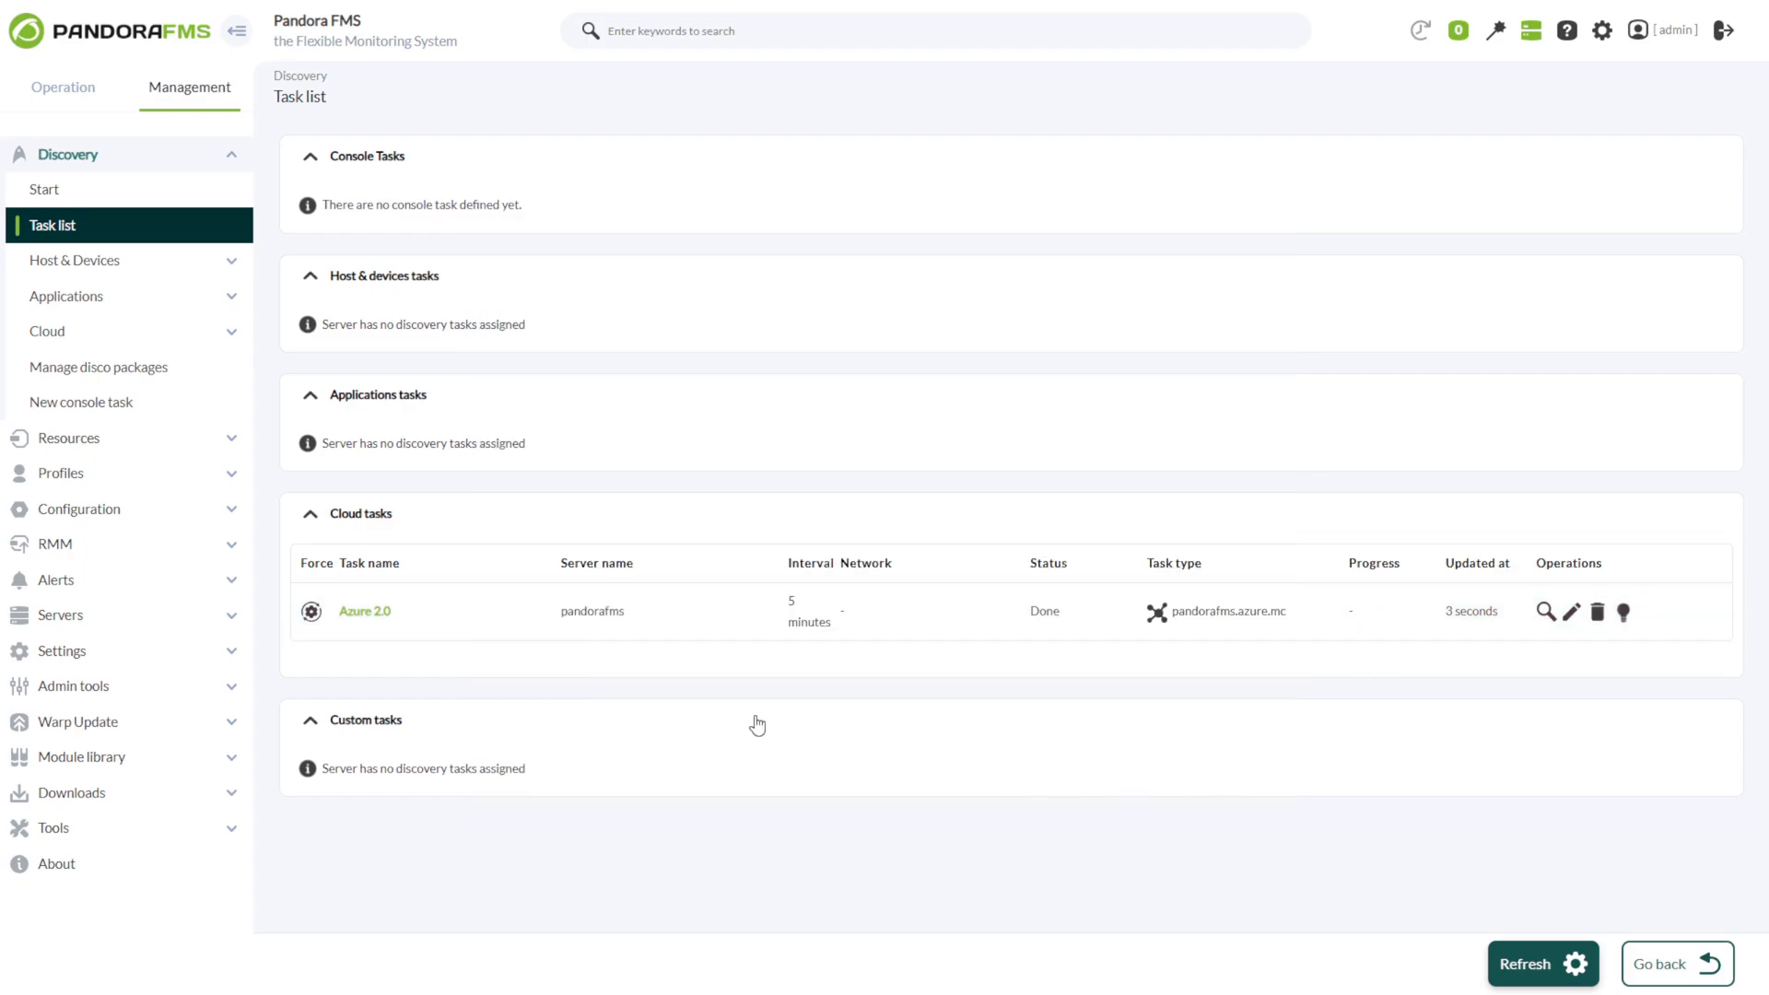
Open the agent detail view of AZURE_Agent from the managed agents list.
{"action": "left_click", "coordinate": [75, 437]}
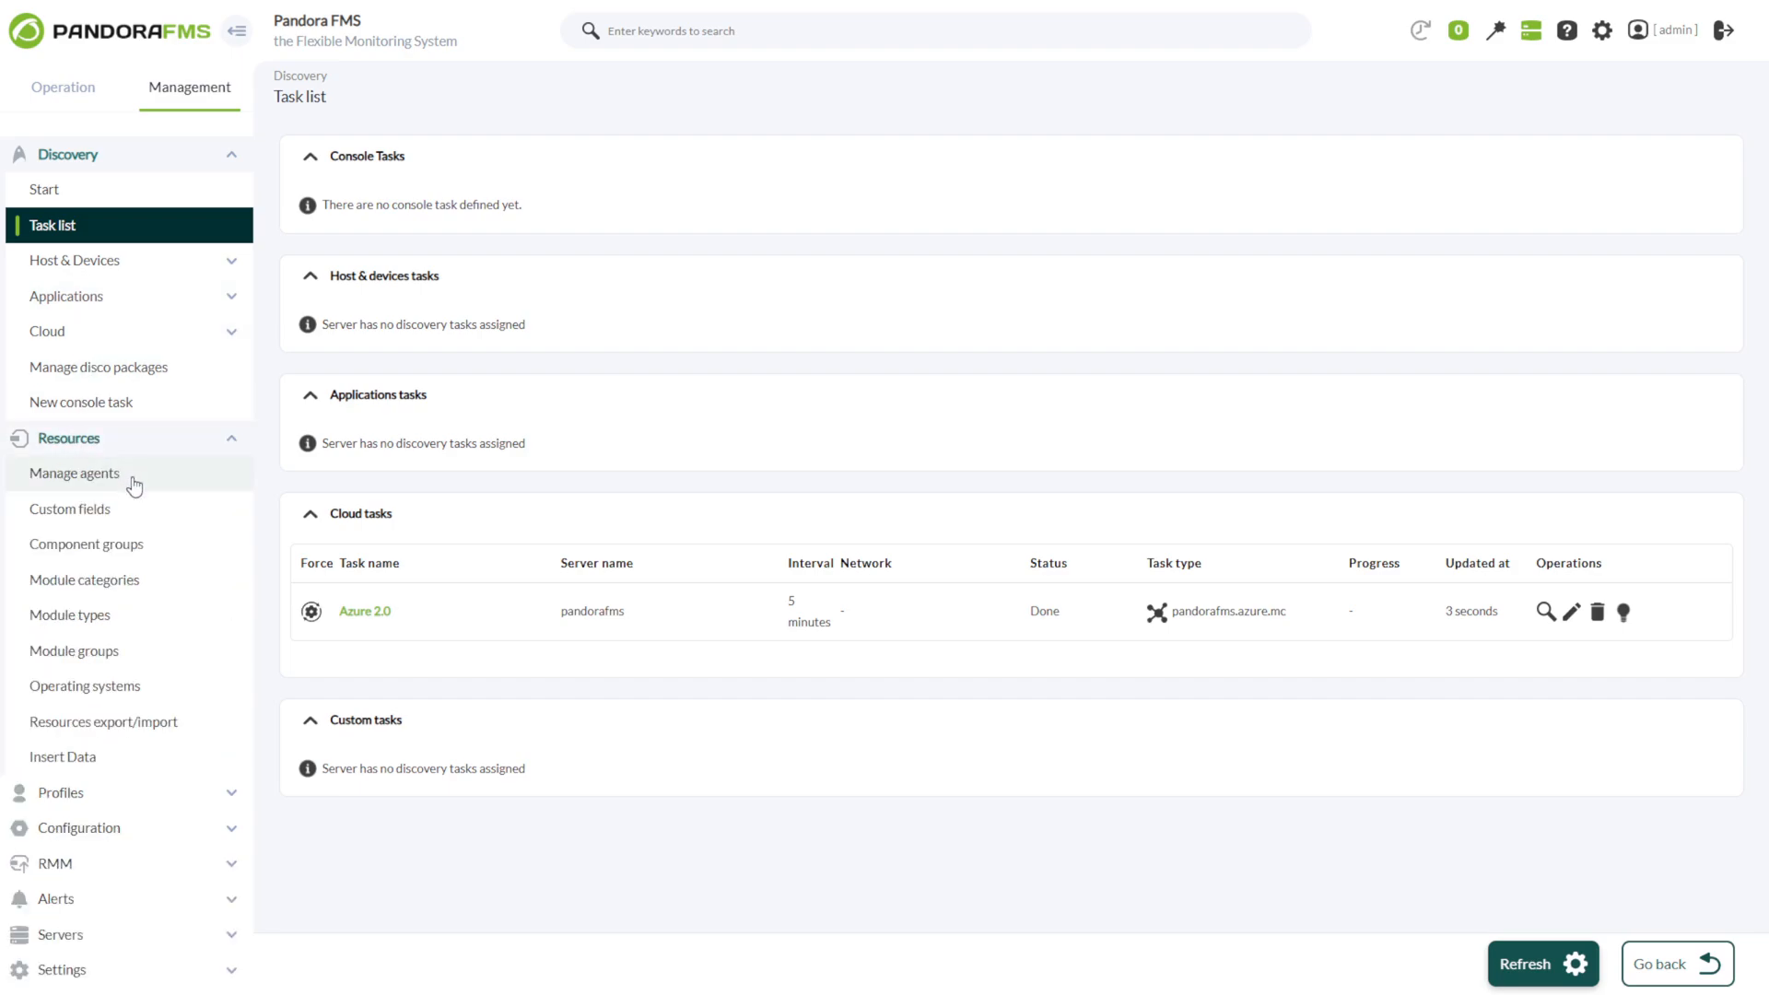
{"action": "left_click", "coordinate": [76, 473]}
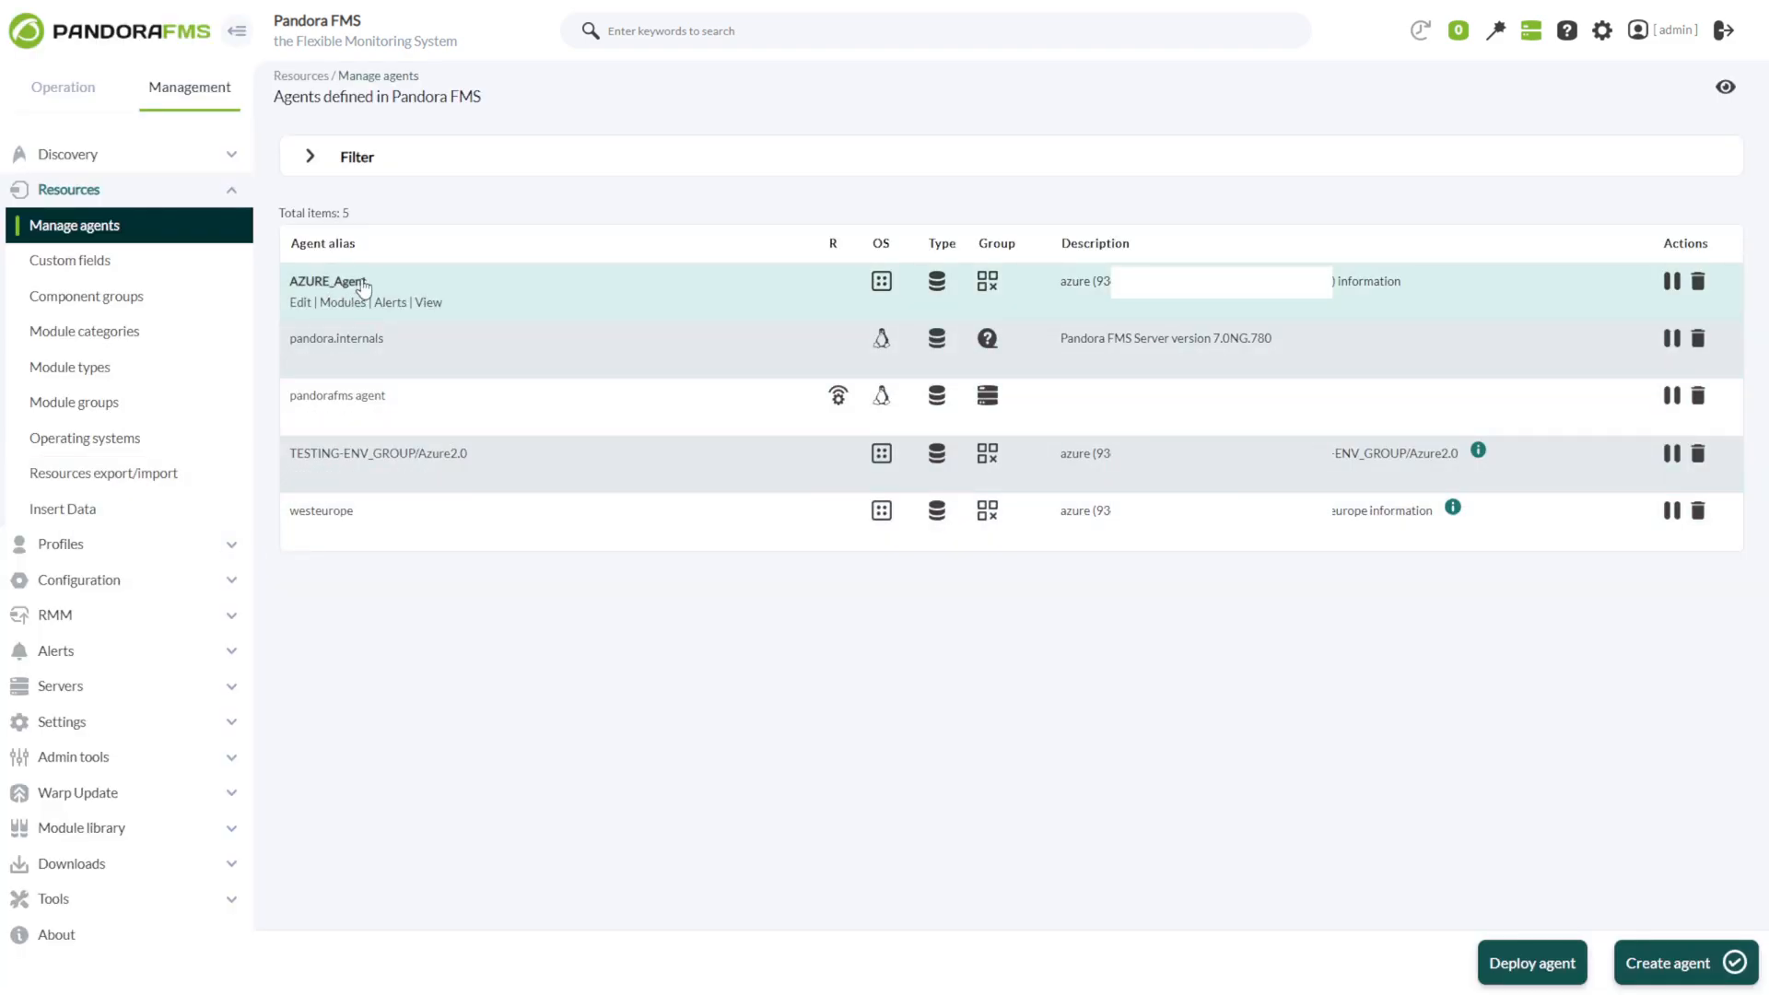
{"action": "left_click", "coordinate": [426, 303]}
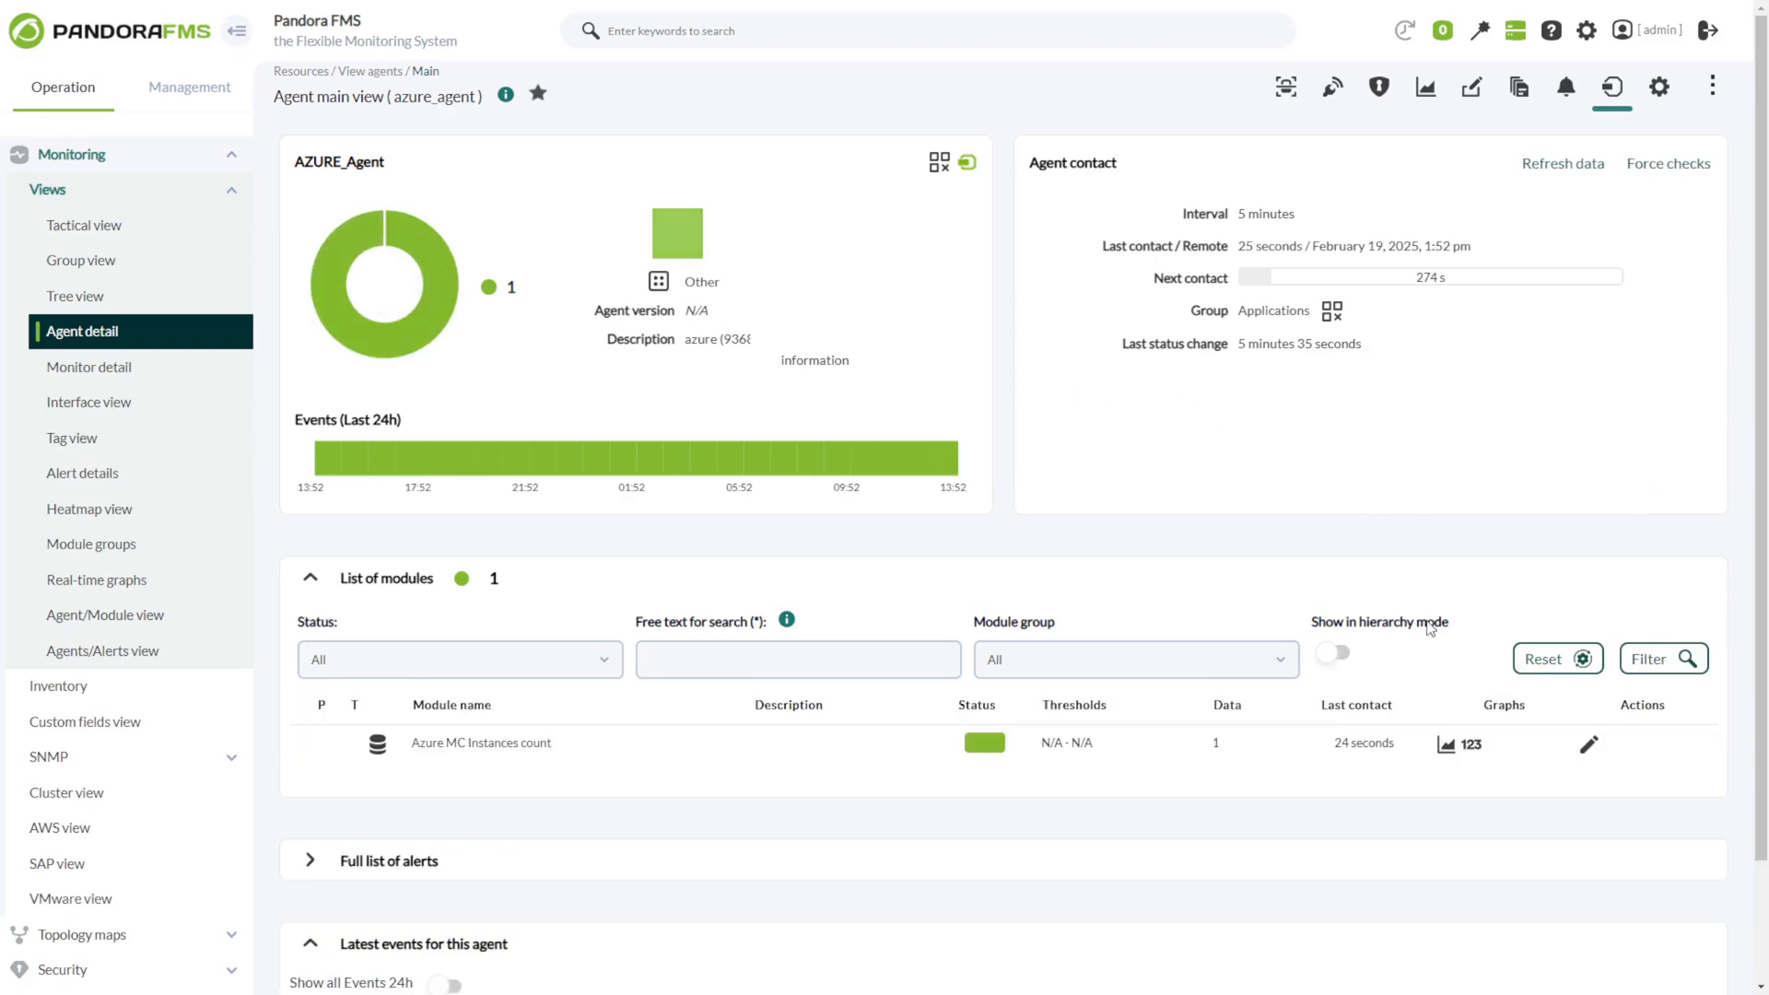
Return to the managed agents list, open the TESTING-ENV_GROUP/Azure2.0 agent's detail view and review its list of modules.
{"action": "left_click", "coordinate": [190, 93]}
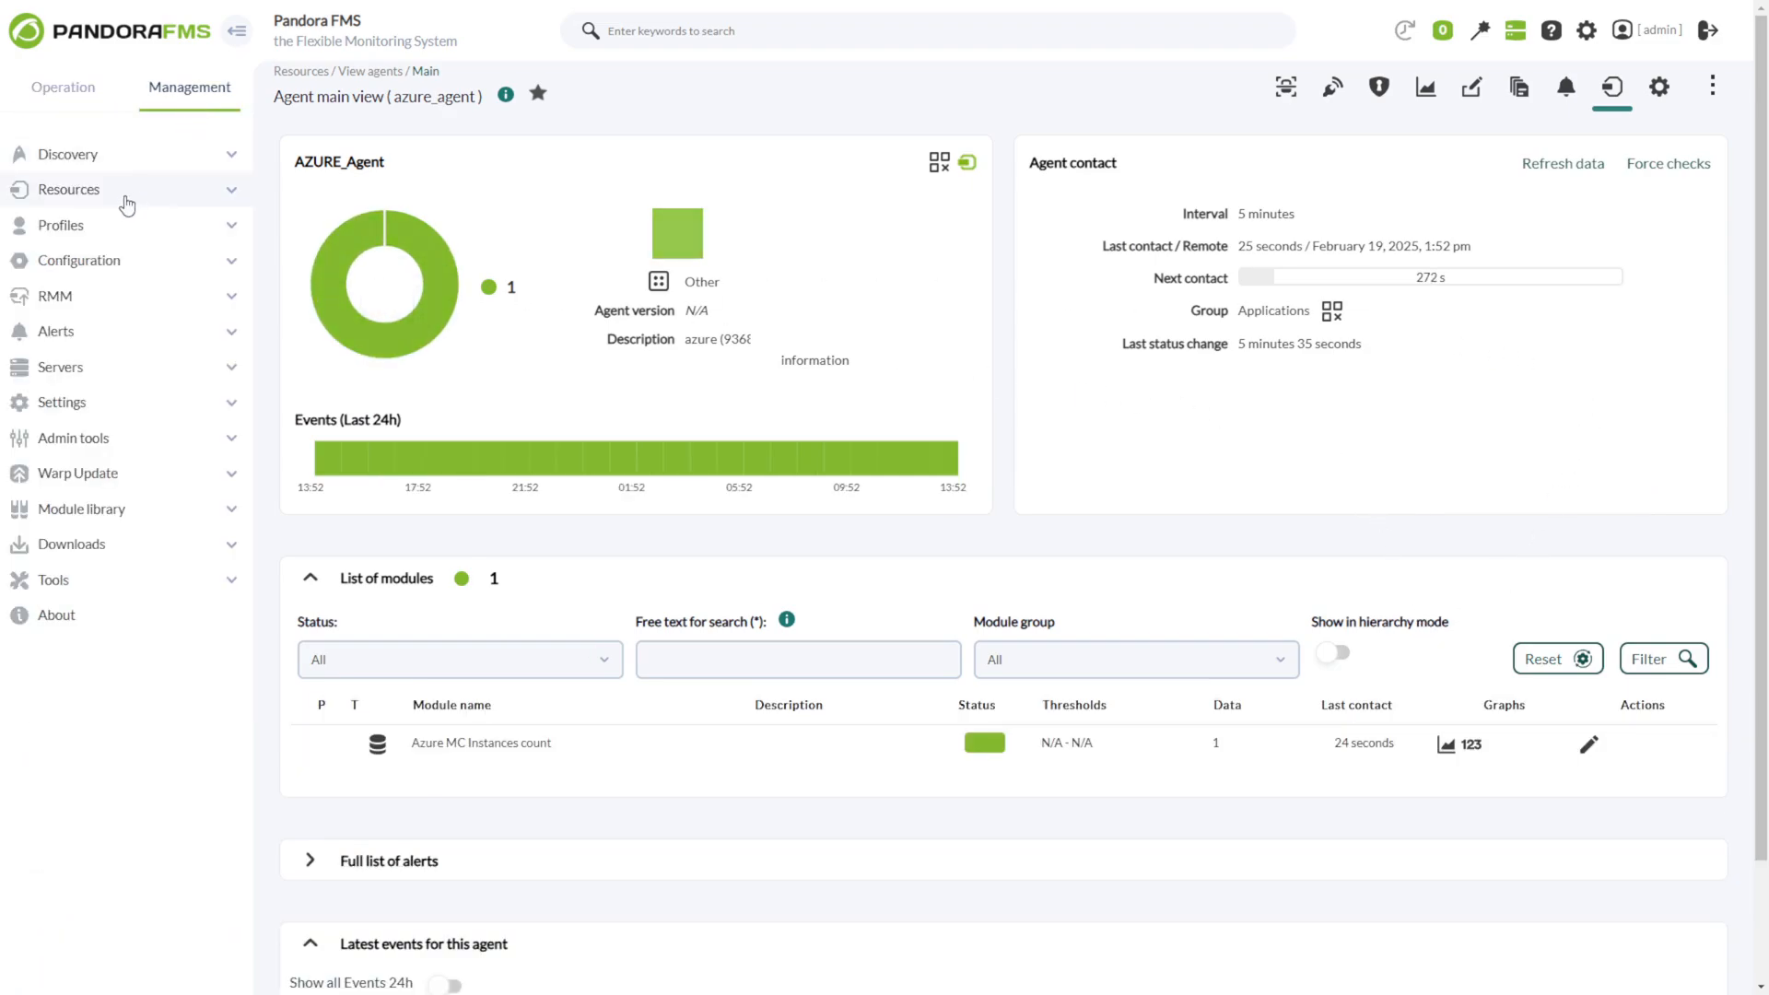
{"action": "left_click", "coordinate": [110, 189]}
{"action": "left_click", "coordinate": [129, 225]}
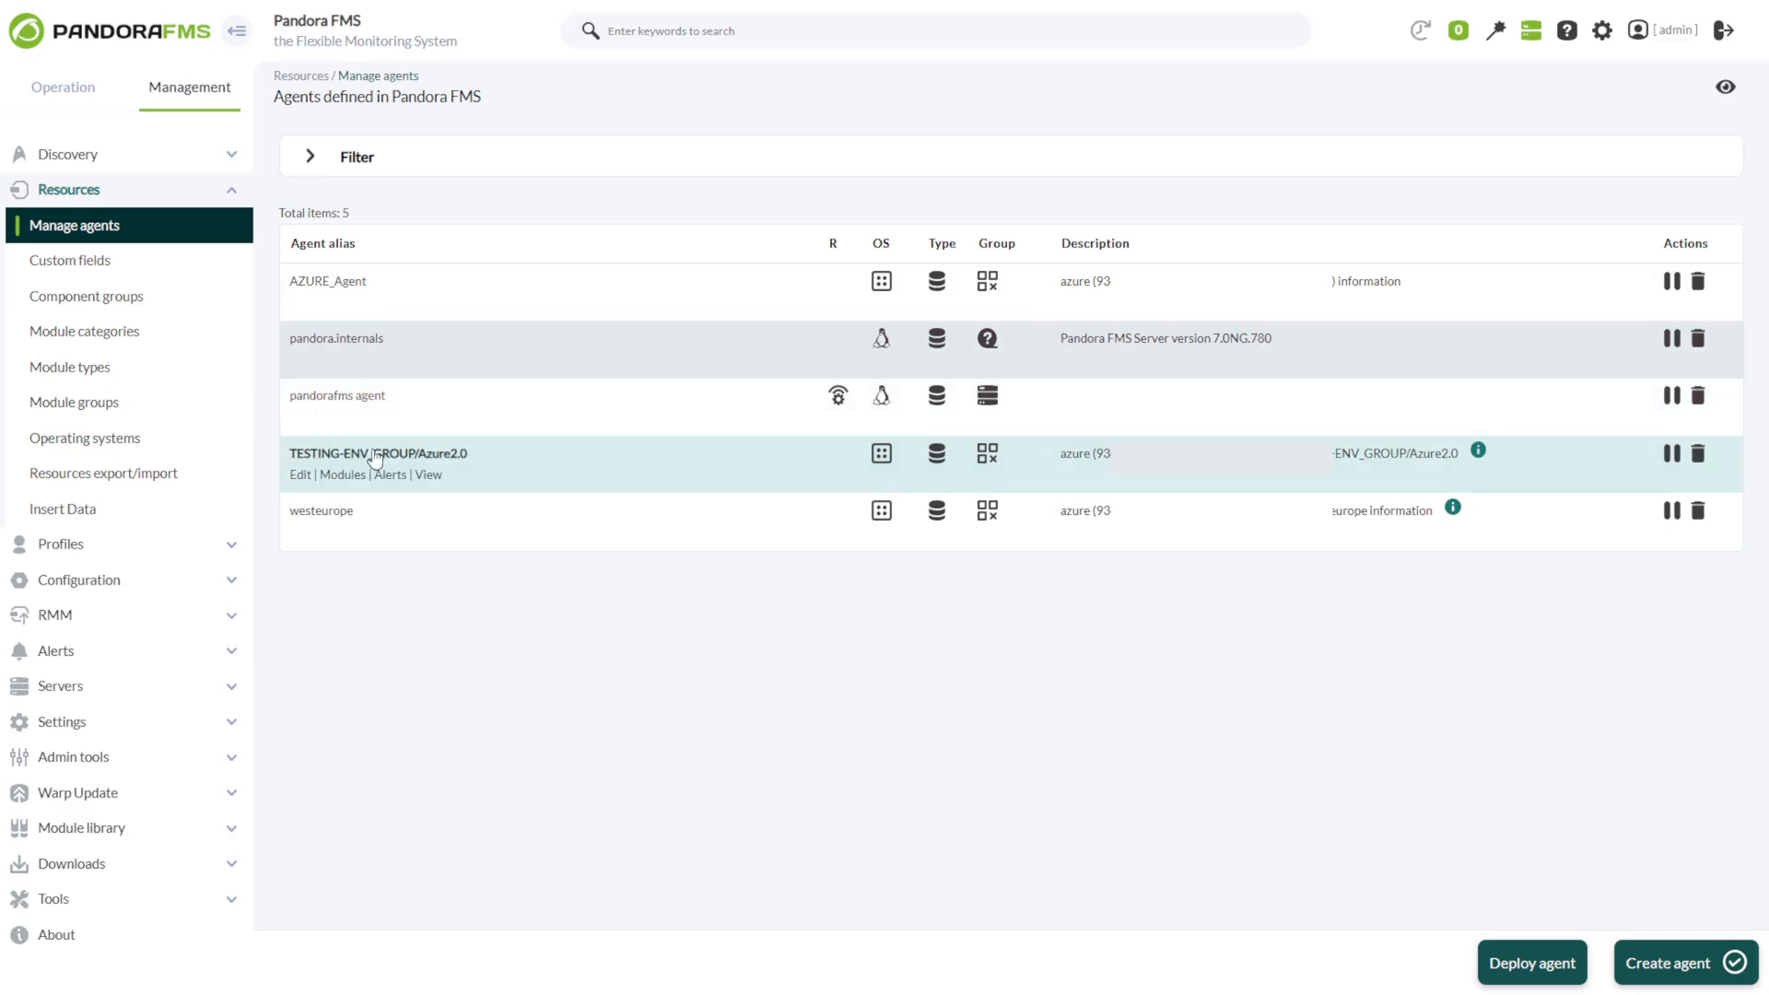
{"action": "left_click", "coordinate": [426, 473]}
{"action": "scroll", "coordinate": [1160, 815], "scroll_direction": "down", "scroll_amount": 3}
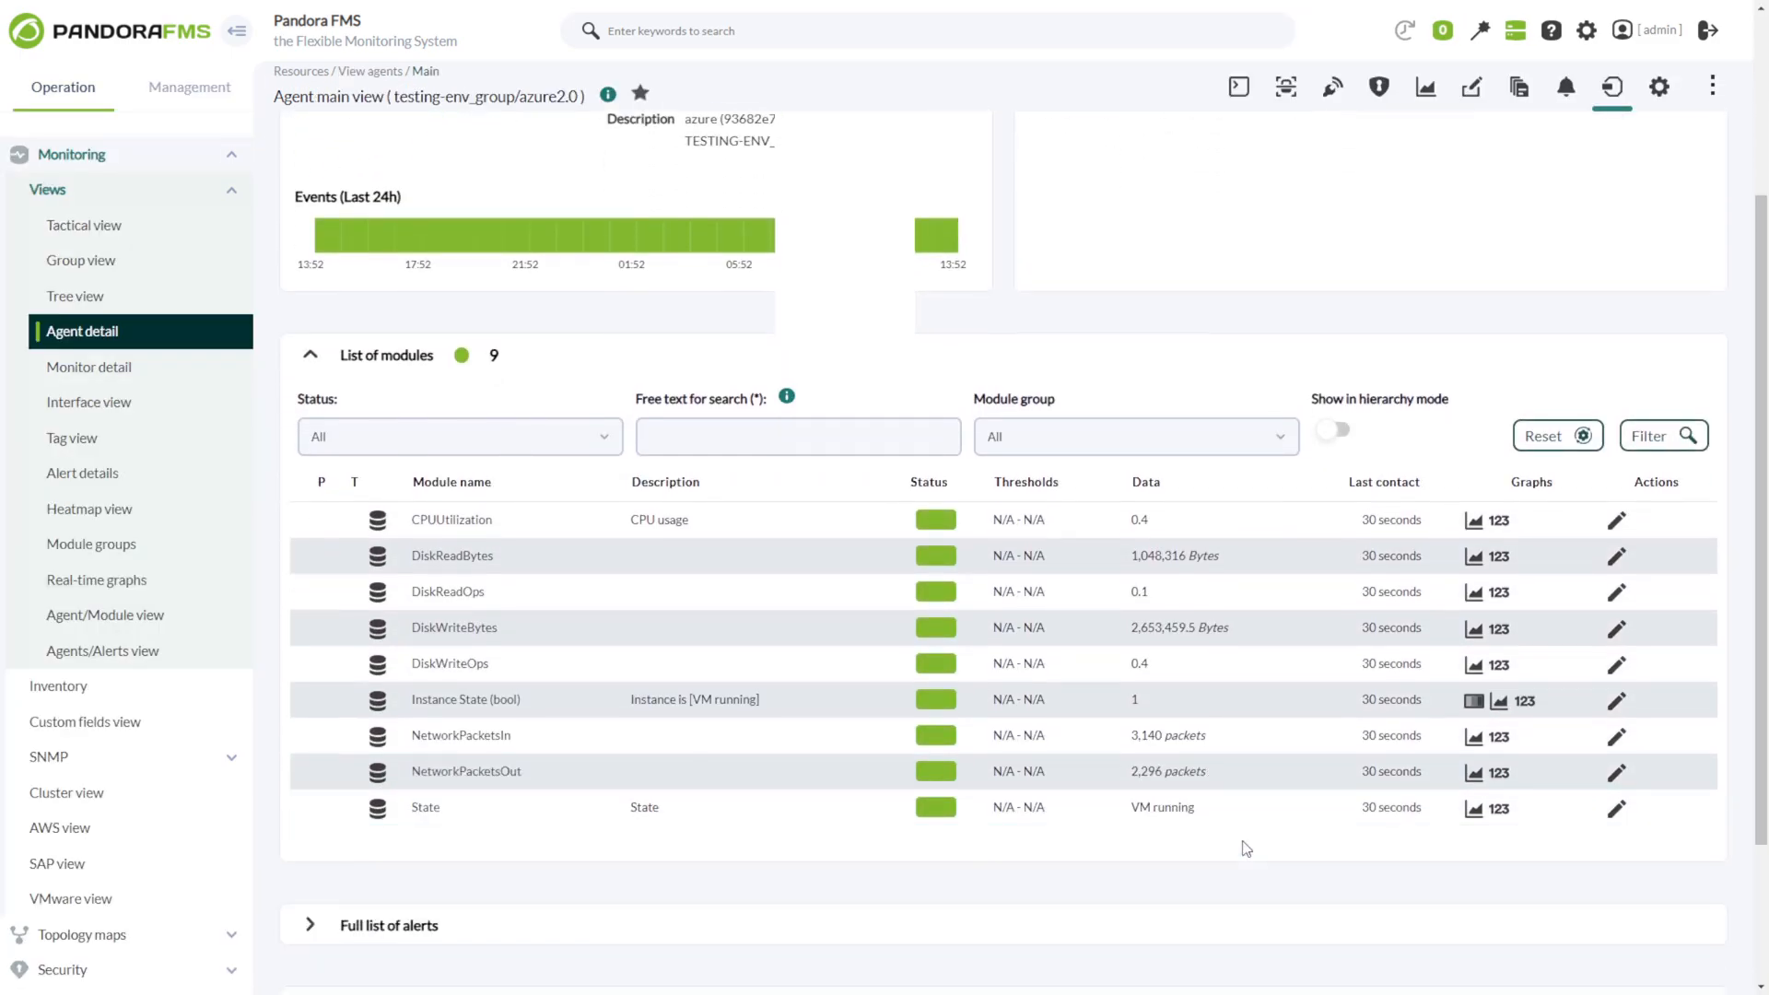